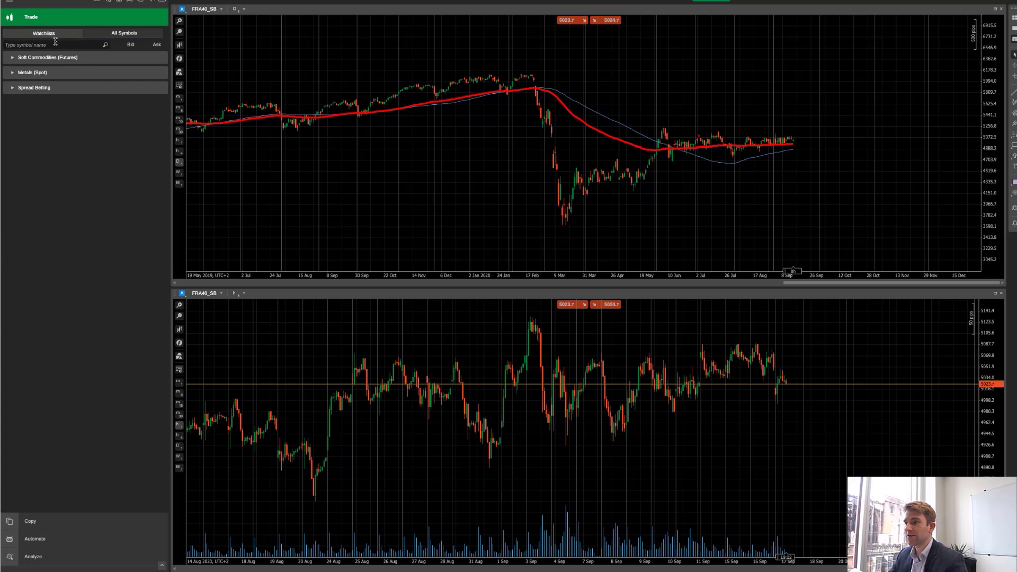
Expand the Spread Betting group and its Forex category in the full symbol list, and browse the currency pairs.
click(12, 58)
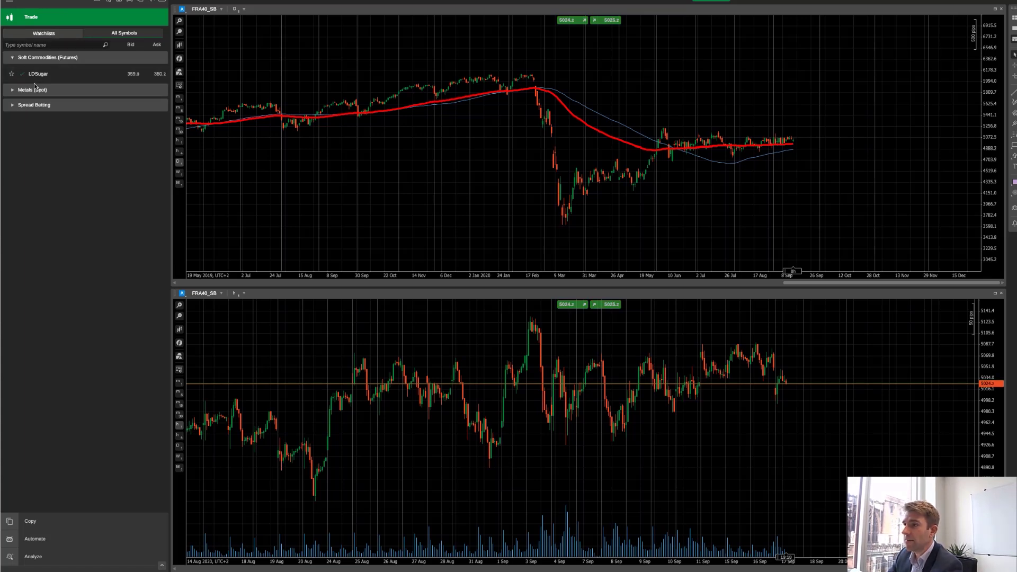
click(12, 104)
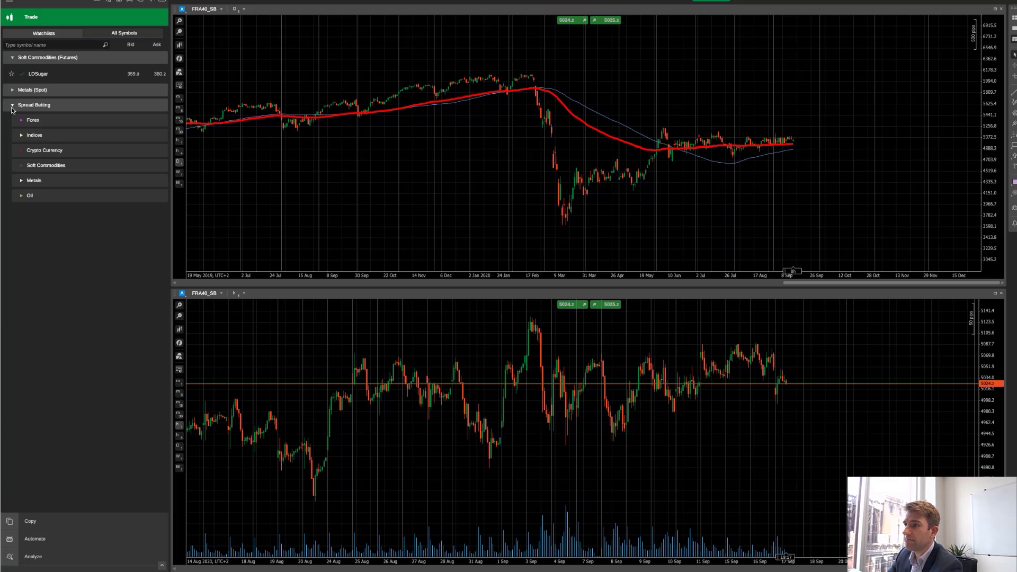
click(20, 58)
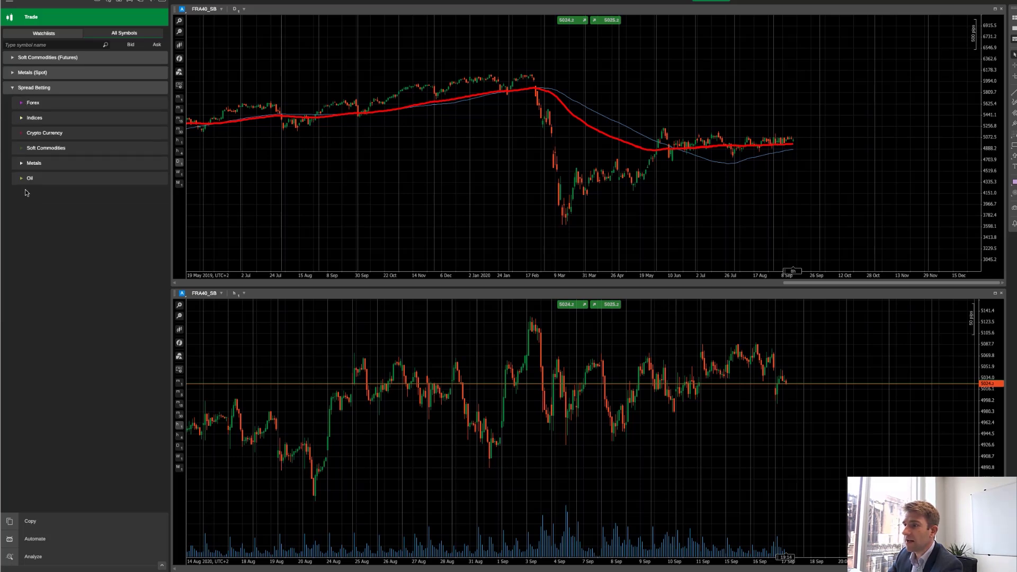
click(20, 104)
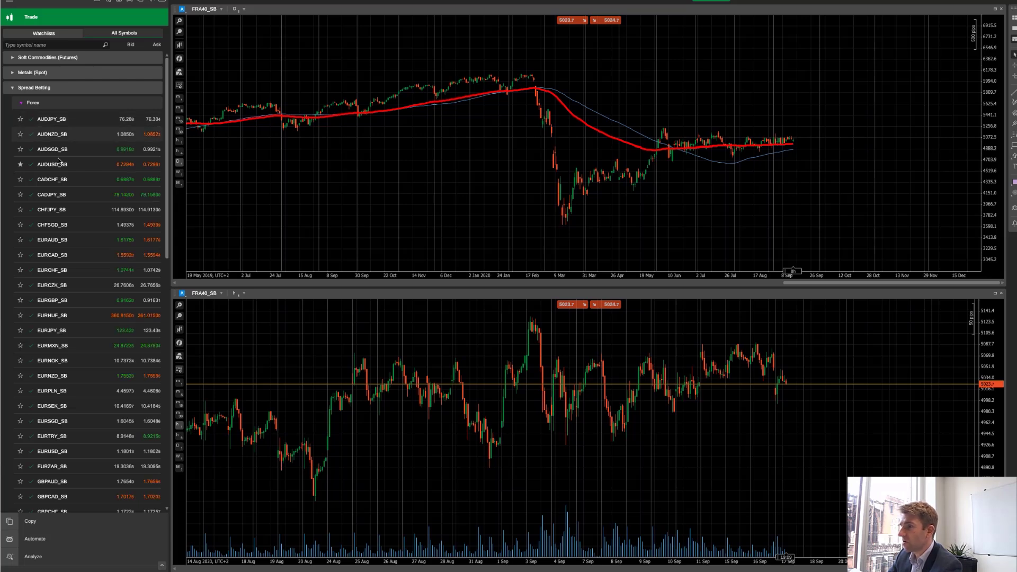
scroll(85, 207, down, 4)
scroll(88, 210, up, 4)
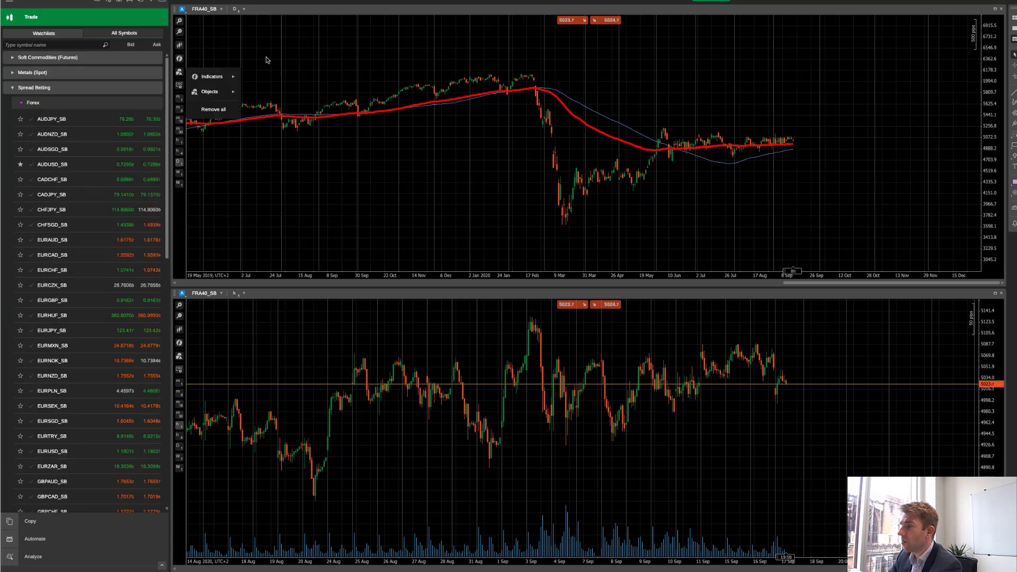
Load the AUDJPY_SB symbol into both linked charts.
right_click(238, 8)
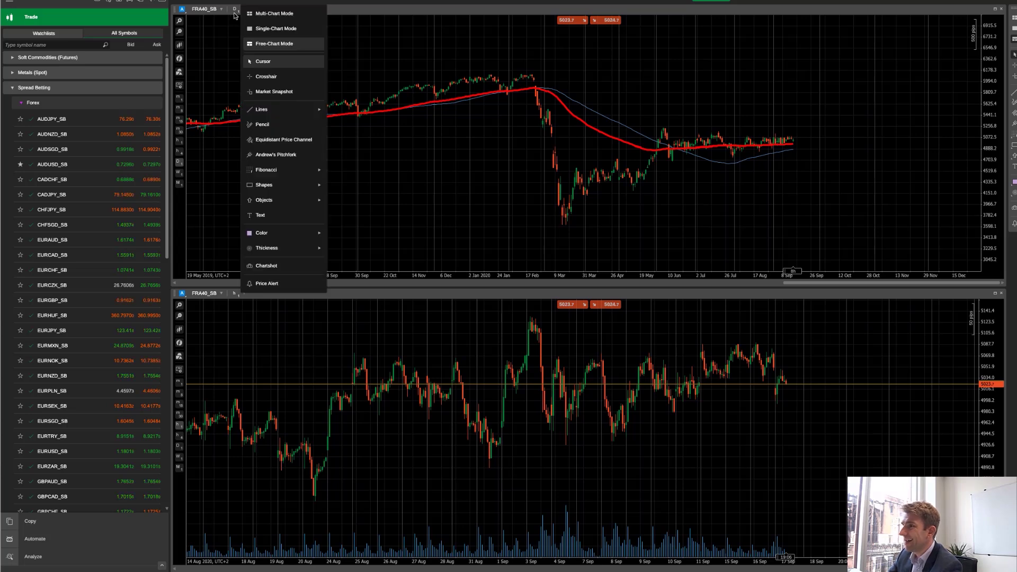
key(Escape)
click(56, 120)
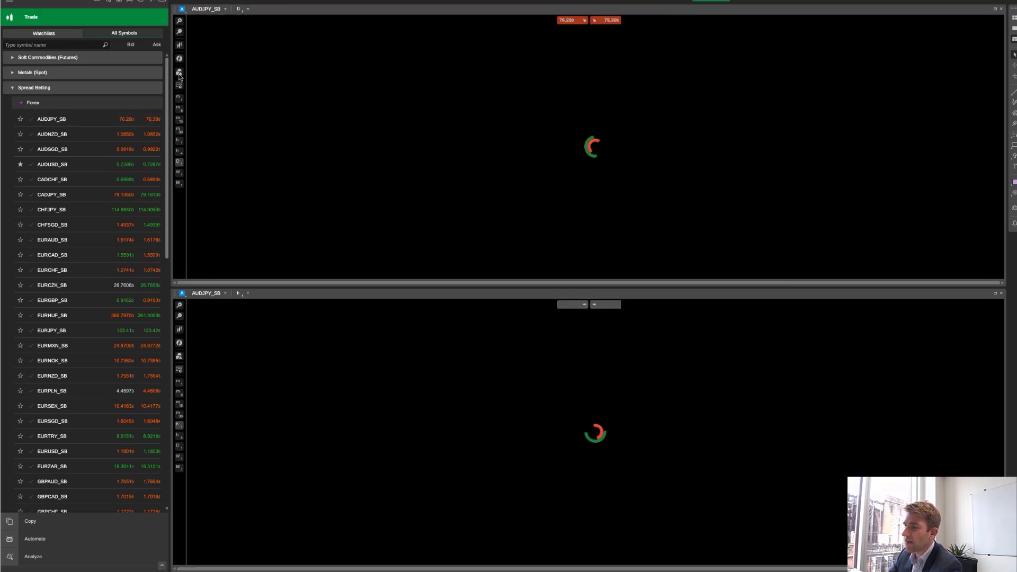
right_click(249, 10)
click(587, 111)
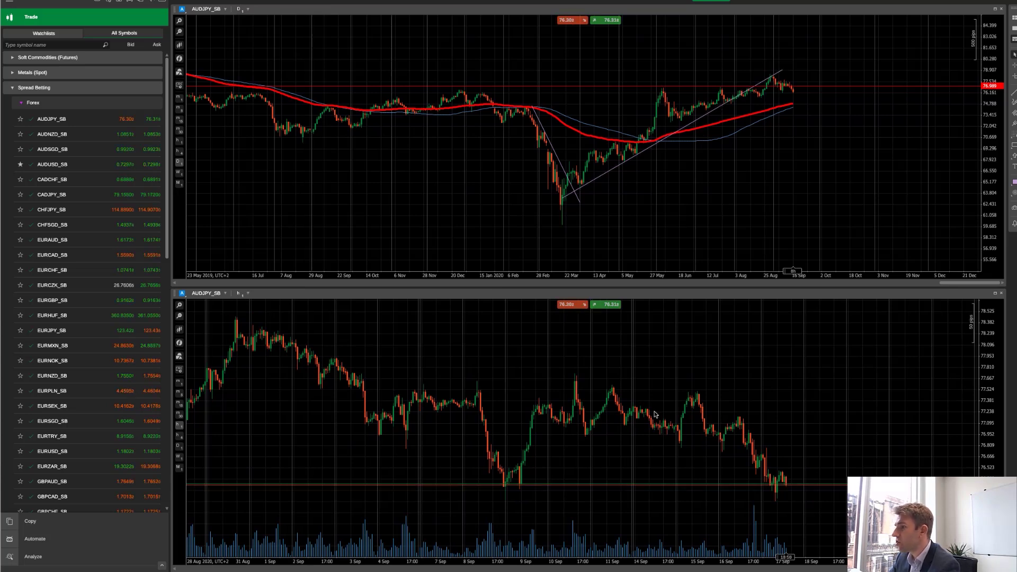
Check the lower chart's link colour options, try AUDNZD_SB in the linked charts, and return them to AUDJPY_SB.
click(183, 294)
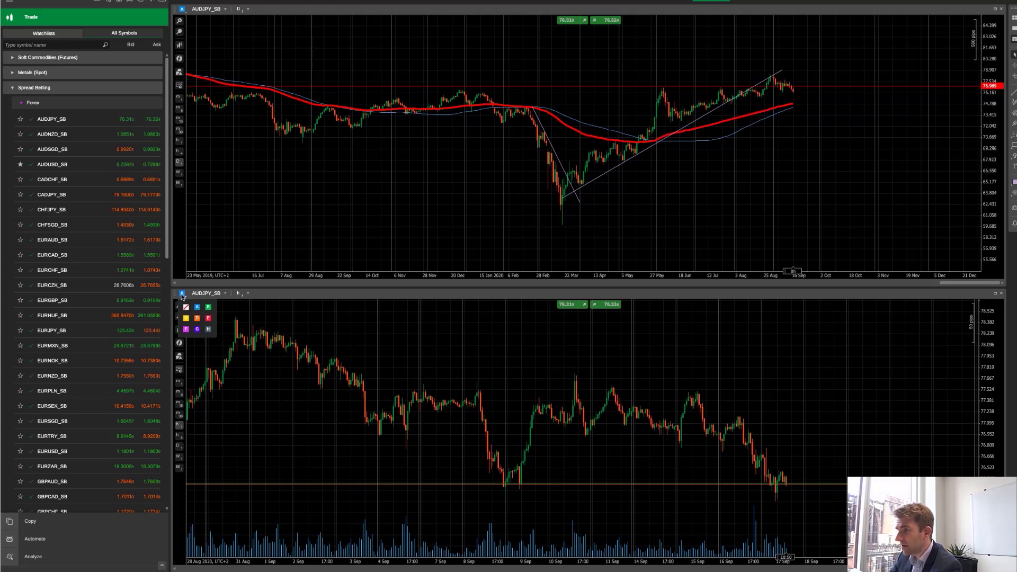
click(183, 295)
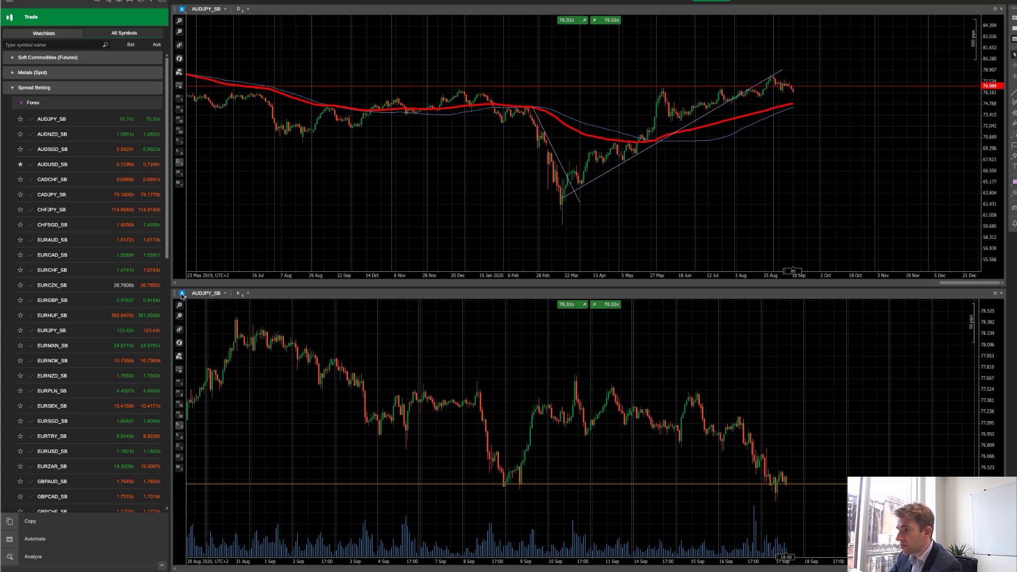
click(53, 135)
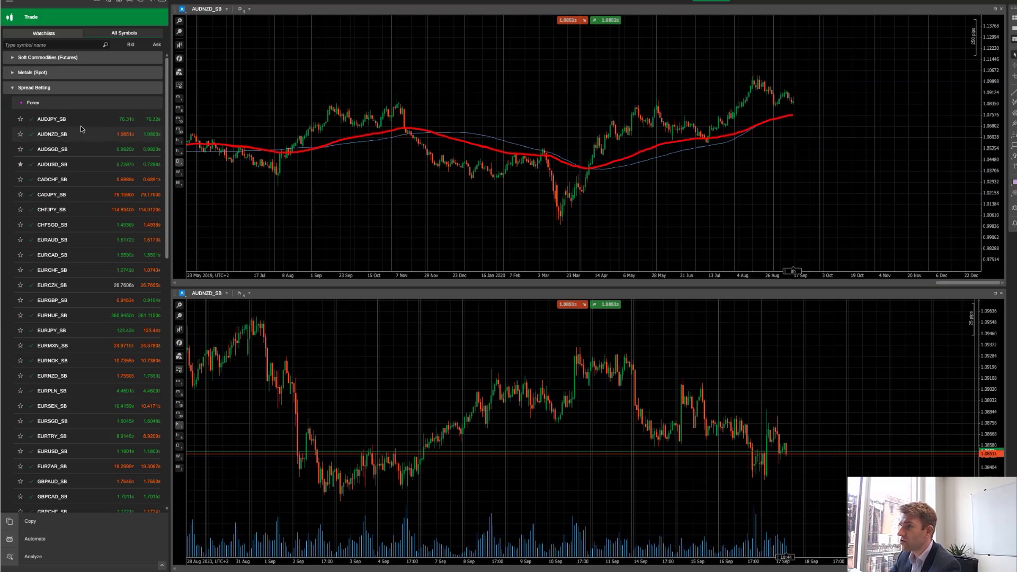
click(76, 120)
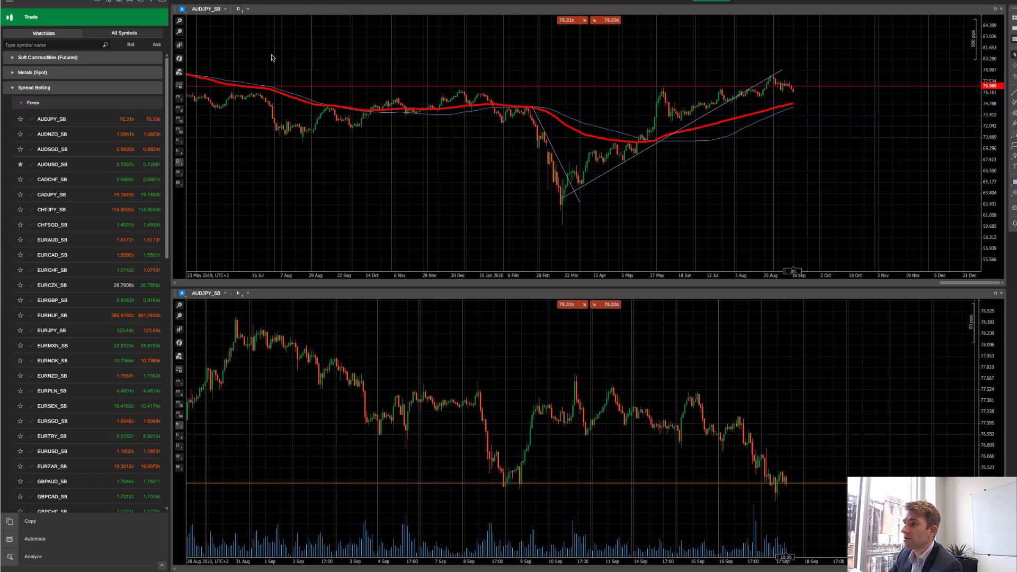
Create a new watchlist named "Short Ideas".
click(45, 33)
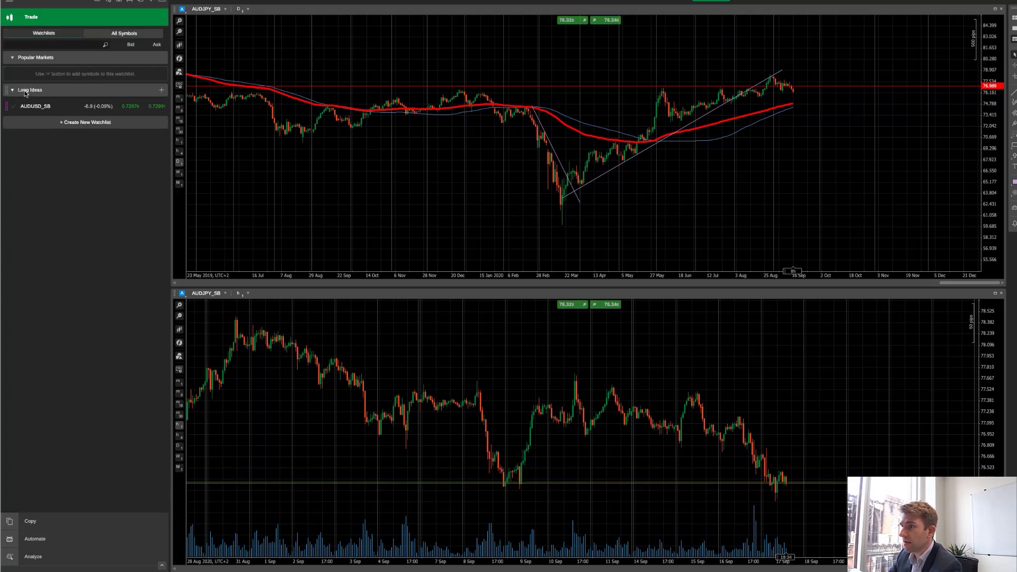
click(73, 123)
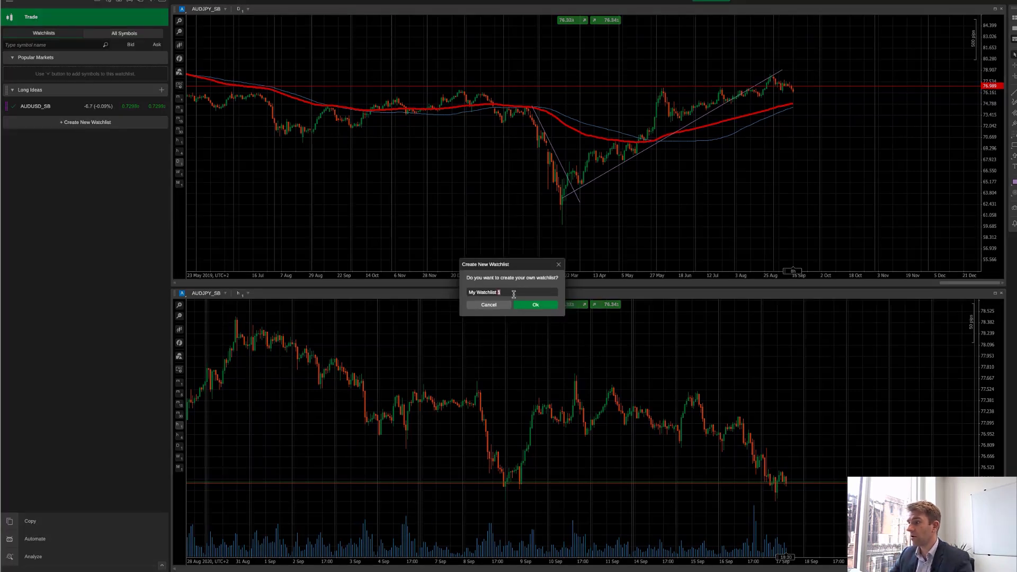
click(505, 294)
text(Short id)
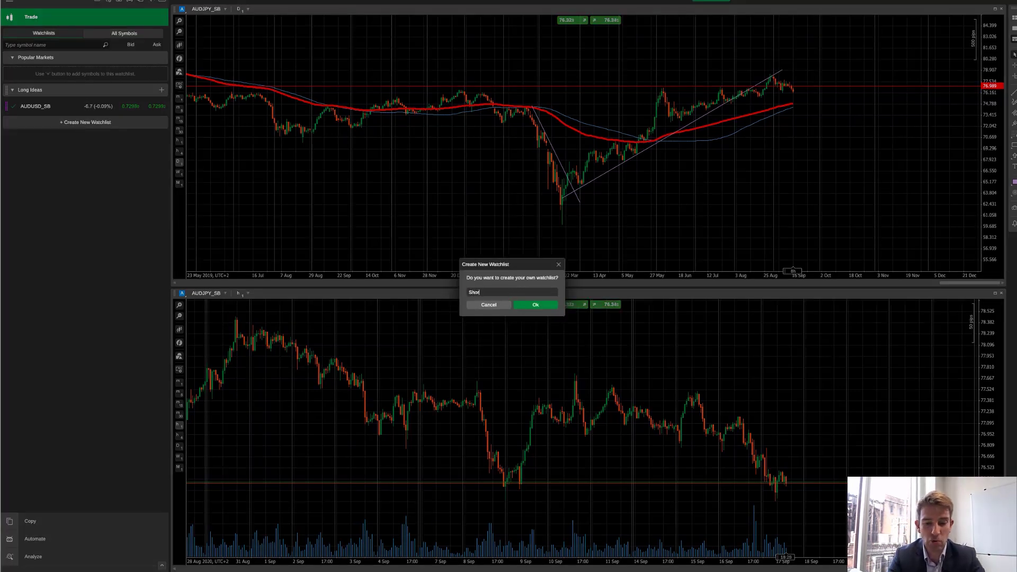
key(BackSpace)
key(BackSpace)
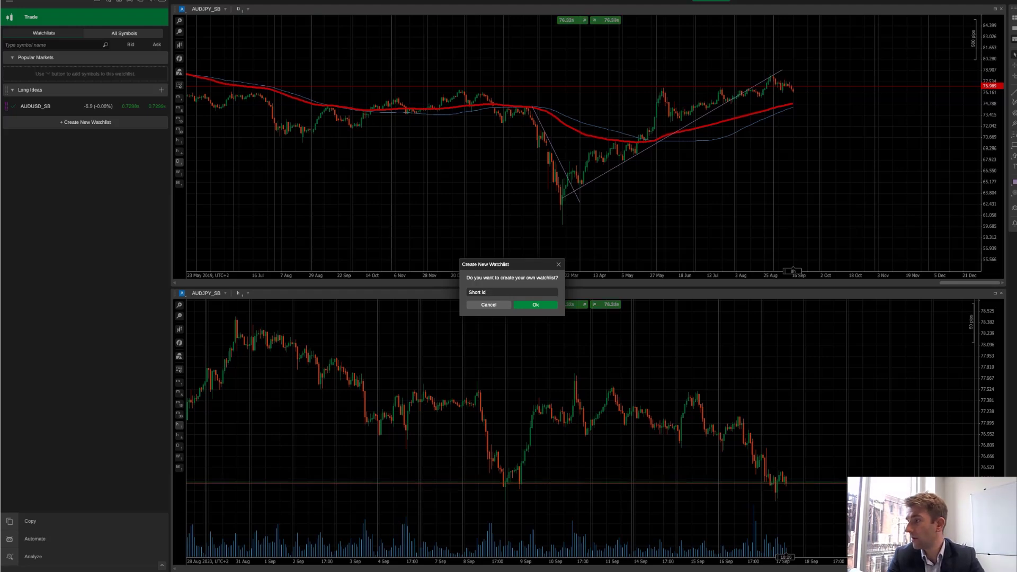
text(eas)
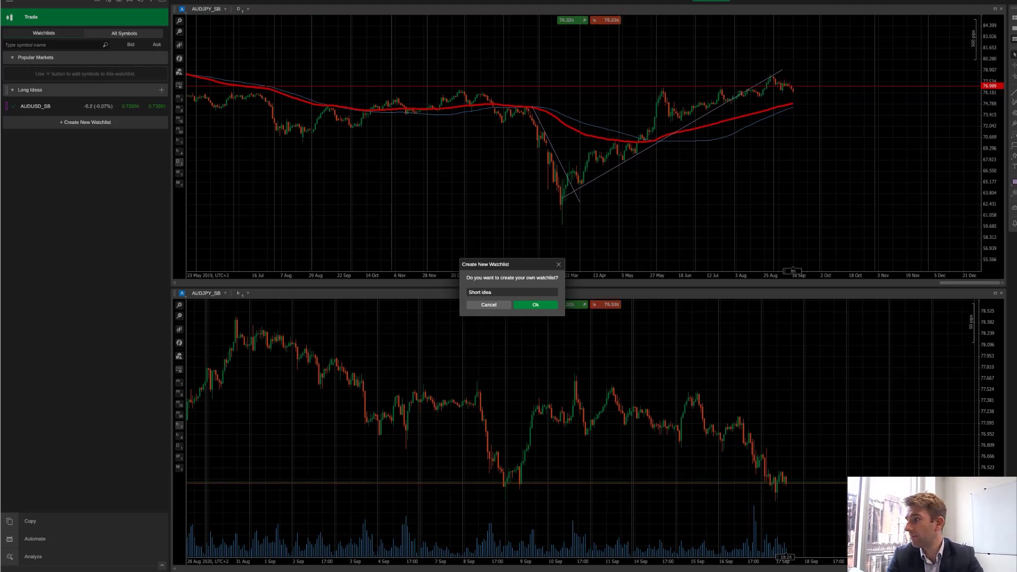
key(BackSpace)
key(BackSpace)
key(BackSpace)
key(BackSpace)
text(Ideas)
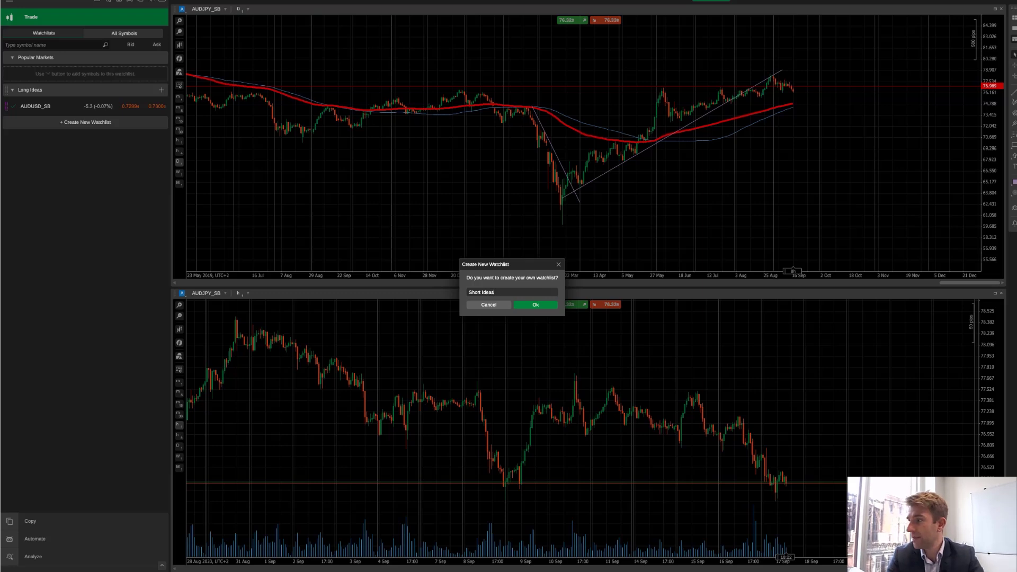
click(548, 306)
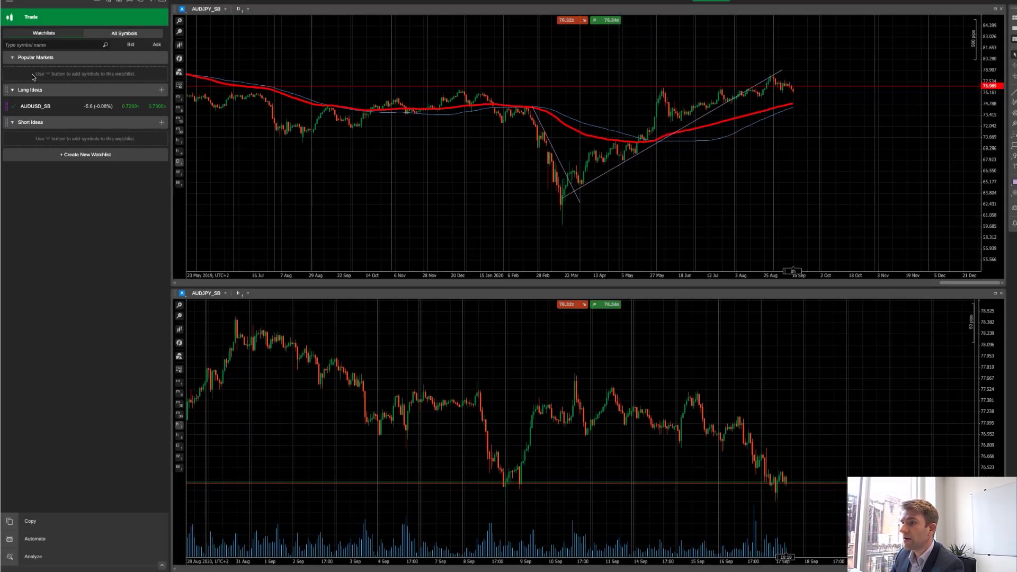
Return to the full symbol list and examine the daily AUDJPY_SB chart at wider and closer zoom levels.
click(112, 40)
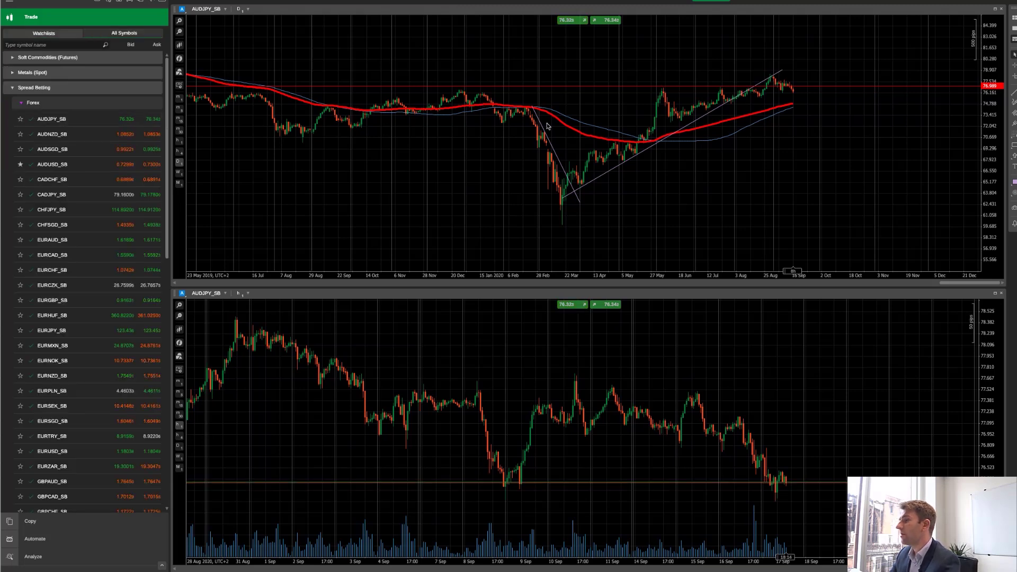
drag(607, 142, 664, 142)
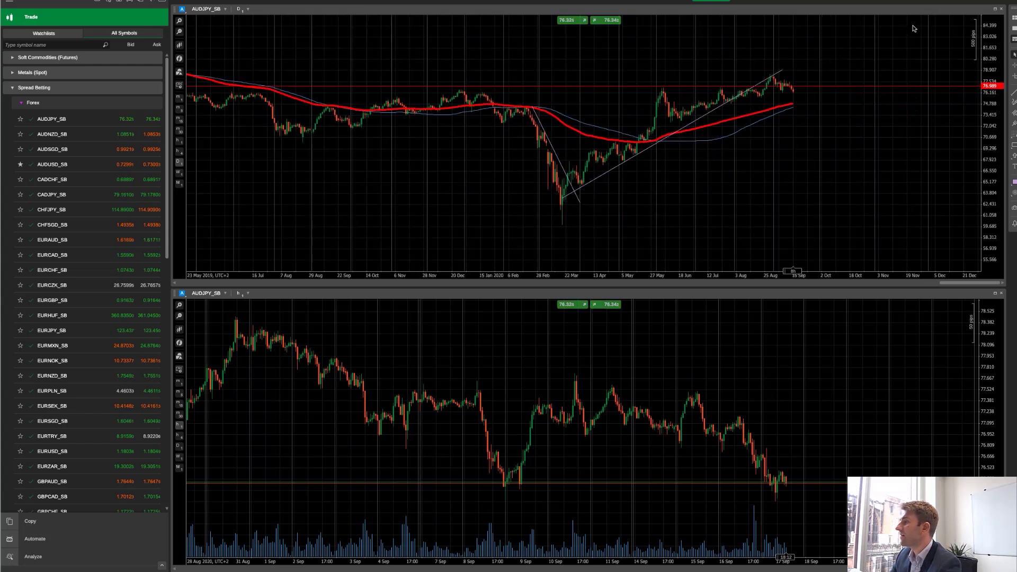
click(179, 32)
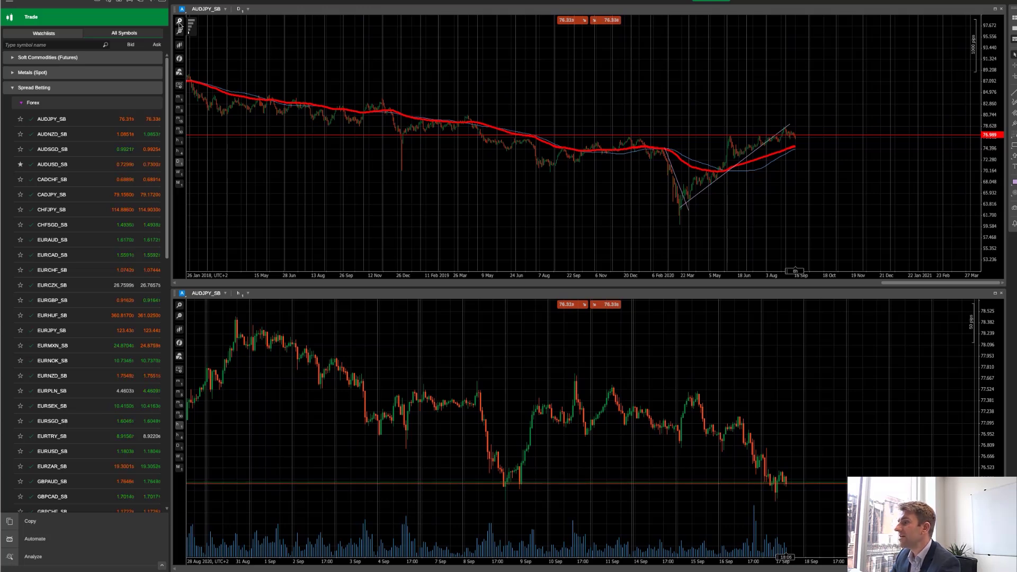
click(180, 23)
click(179, 22)
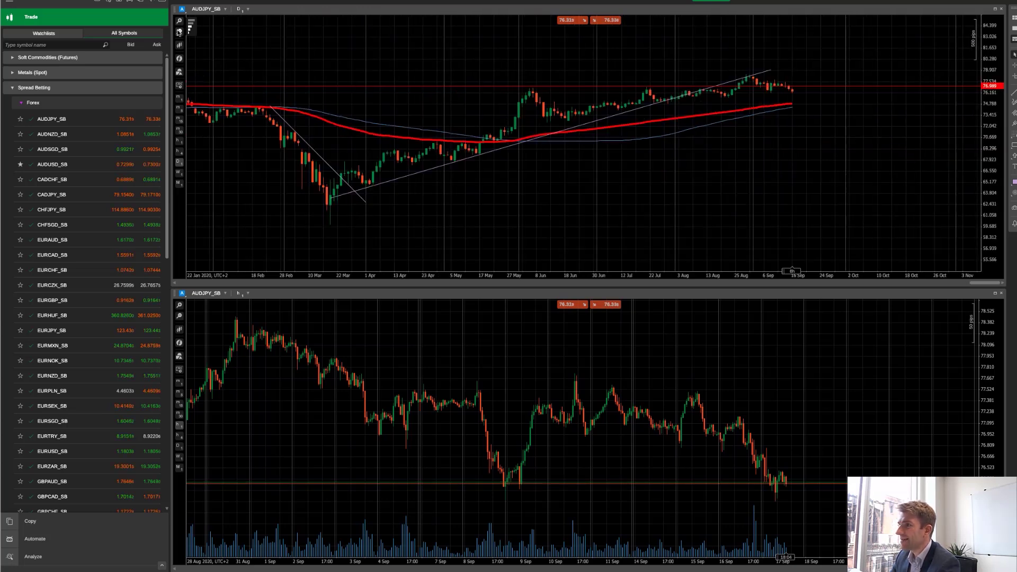
click(180, 32)
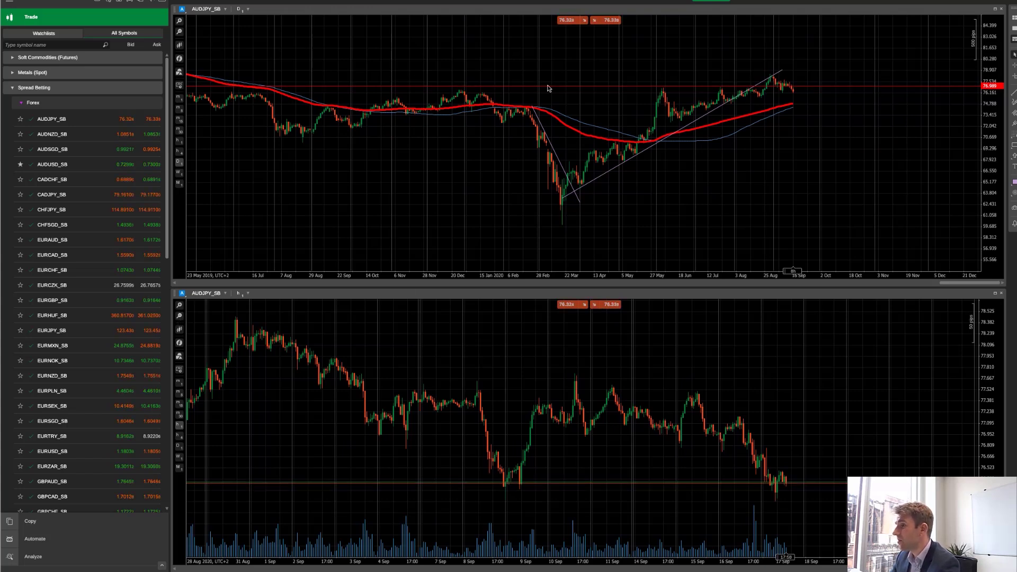
Show a longer history on the lower AUDJPY_SB chart and move the daily chart's red horizontal line to about 76.523.
click(179, 317)
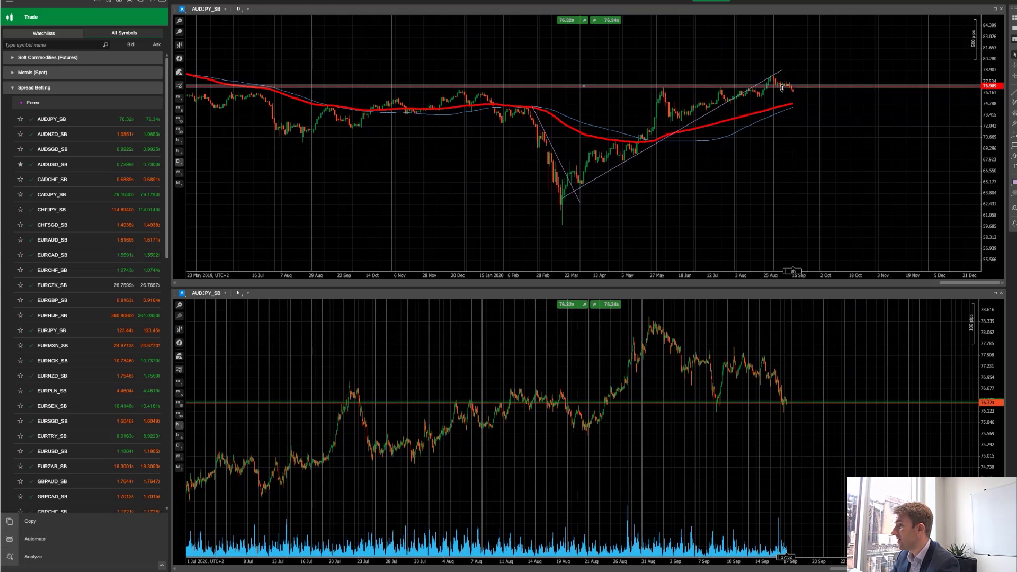
drag(482, 87, 482, 92)
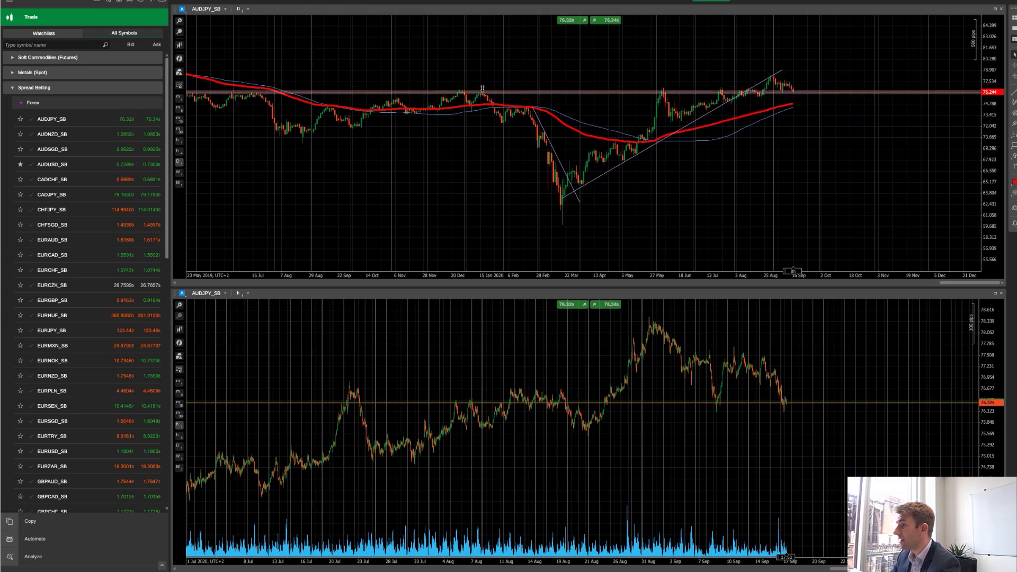
click(297, 85)
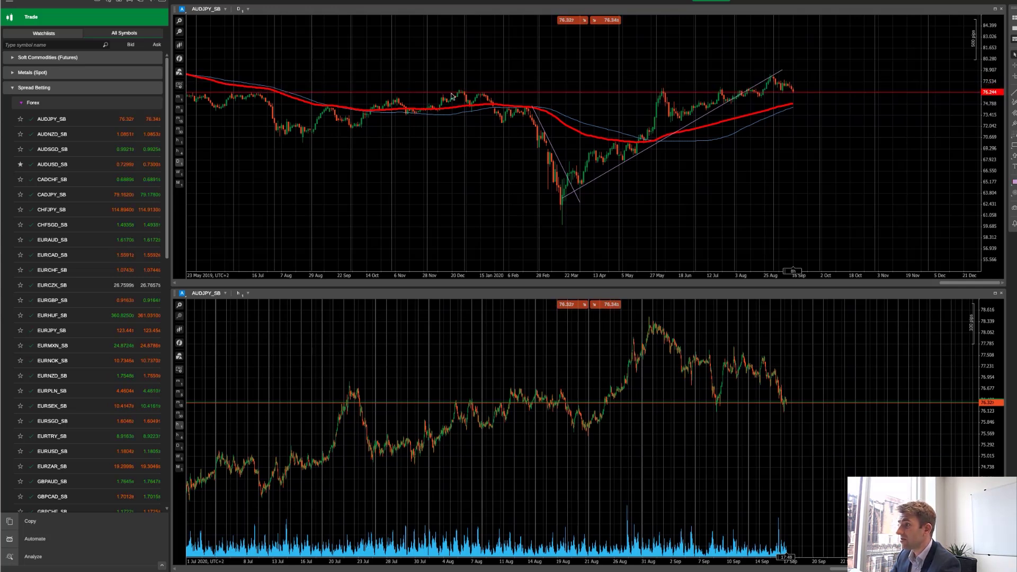
drag(487, 91, 487, 90)
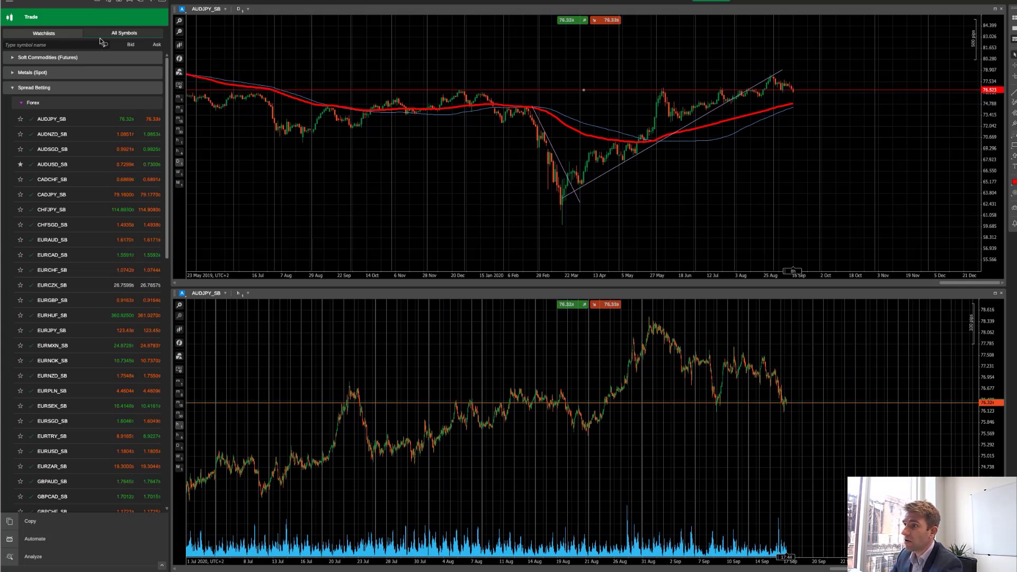
Check the watchlists, return to the full symbol list, and load AUDNZD_SB into both linked charts.
click(65, 36)
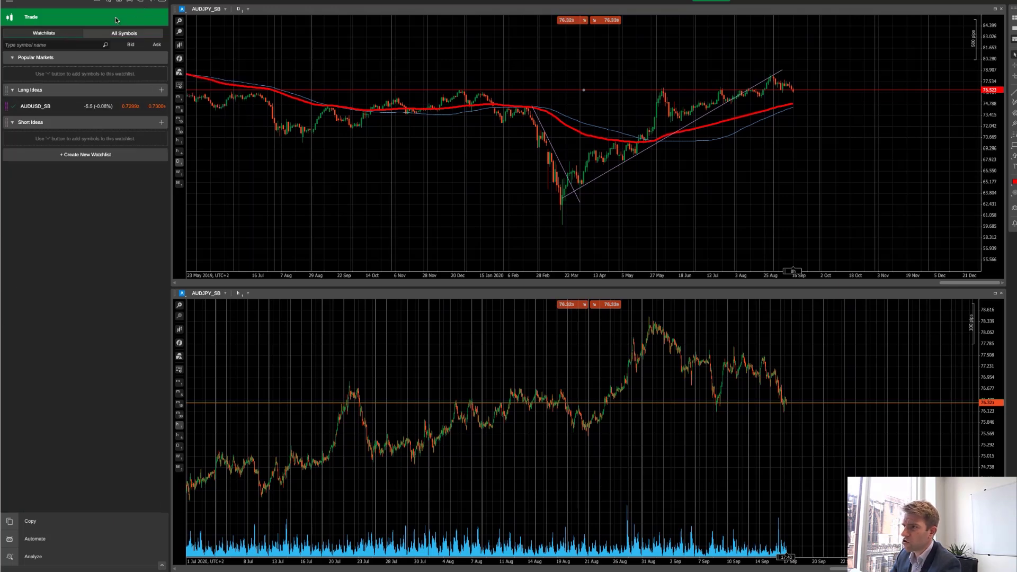
click(113, 33)
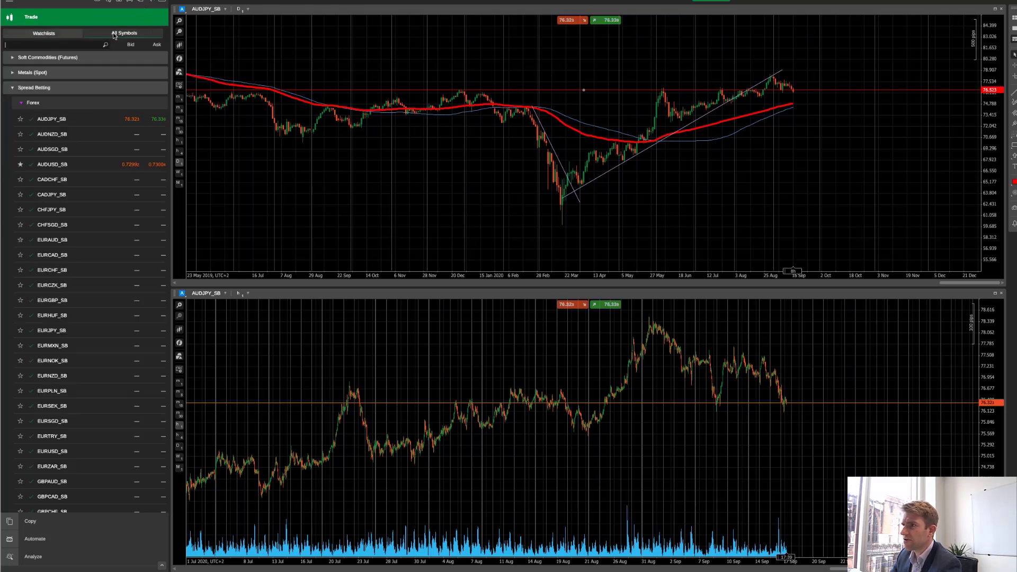
click(48, 137)
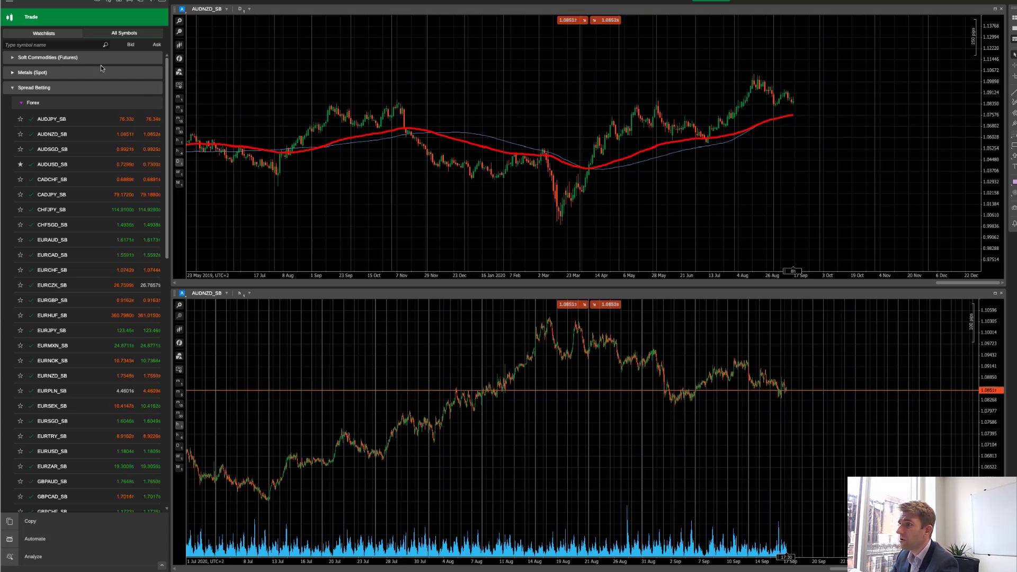
Add AUDNZD_SB to the Long Ideas watchlist and close the symbol picker.
click(39, 33)
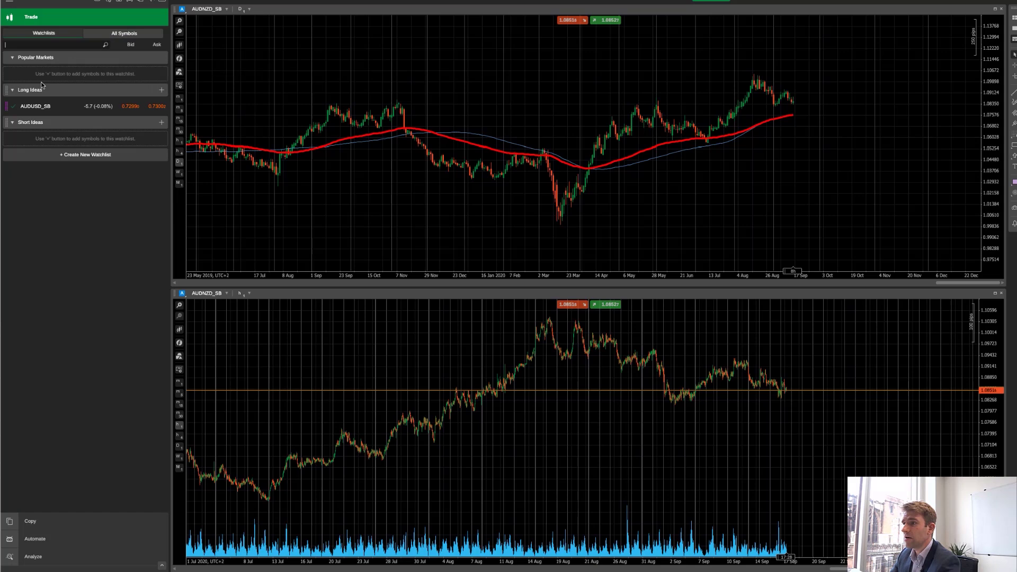
click(162, 89)
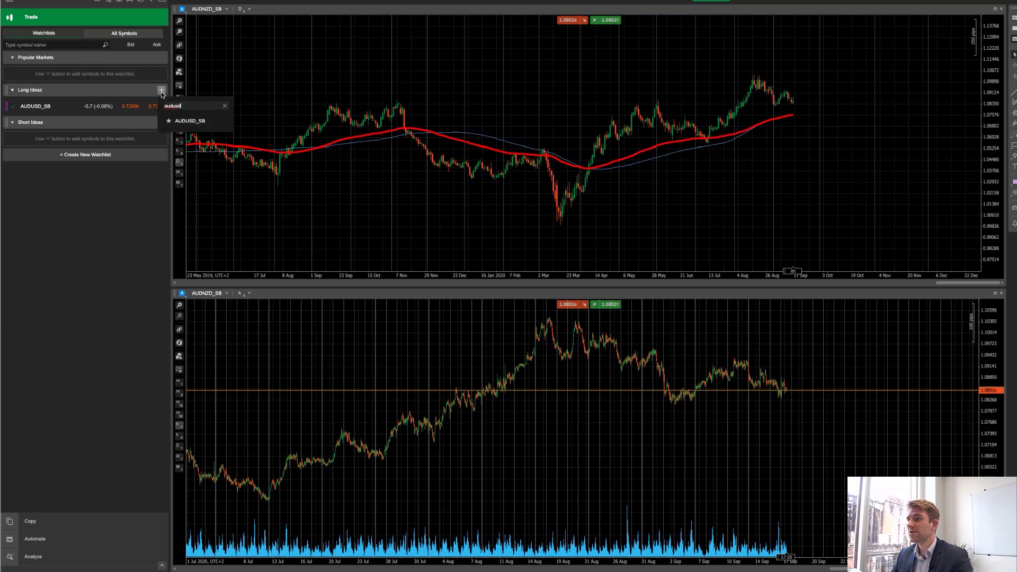
text(audusd)
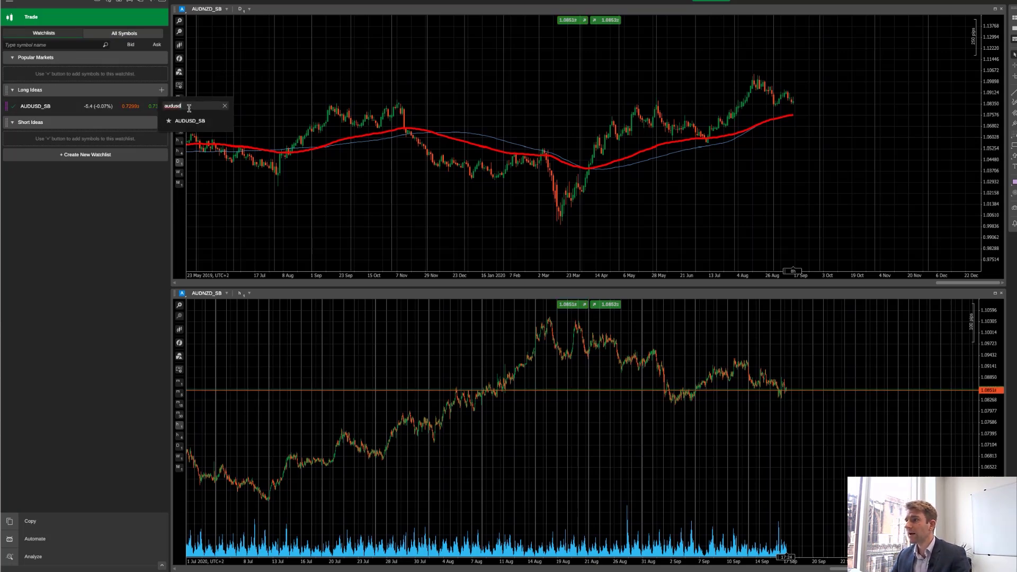
key(BackSpace)
key(BackSpace)
key(BackSpace)
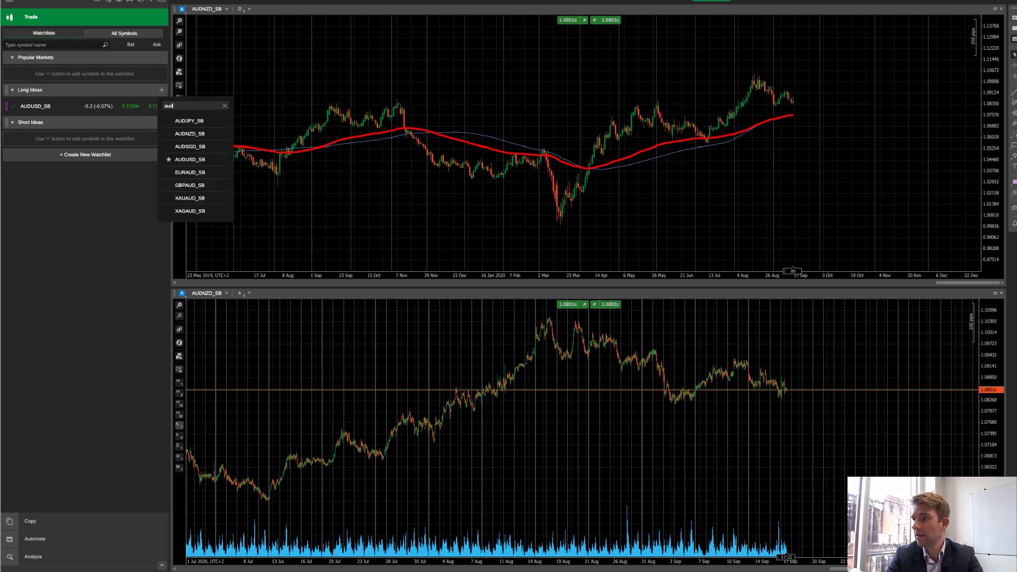
text(nzd)
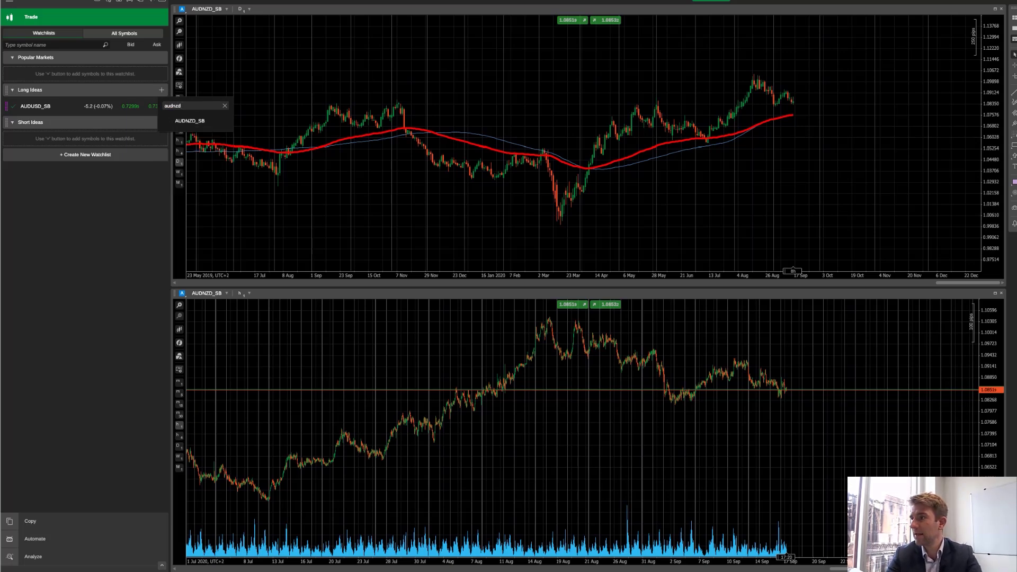
click(196, 121)
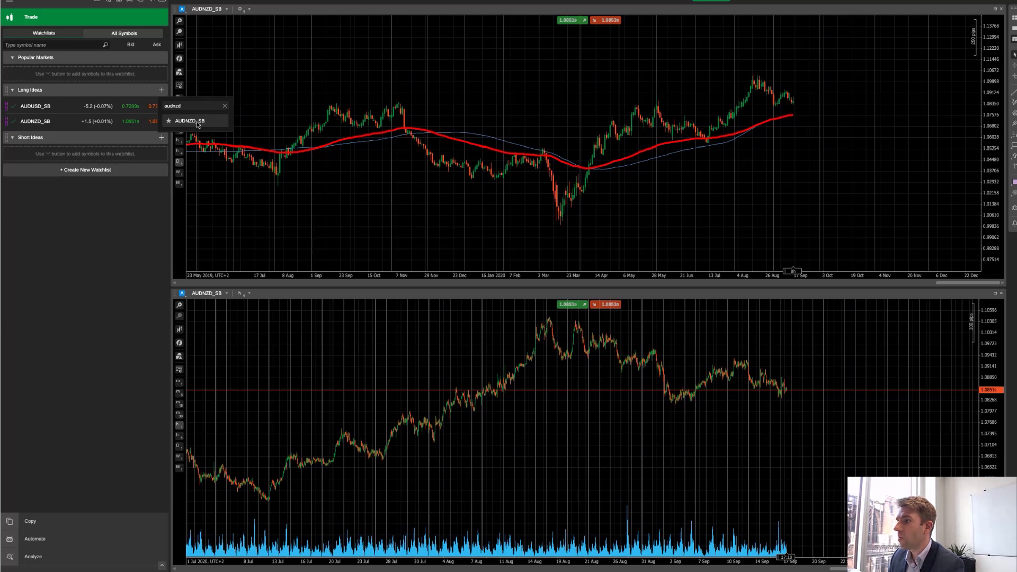
click(225, 106)
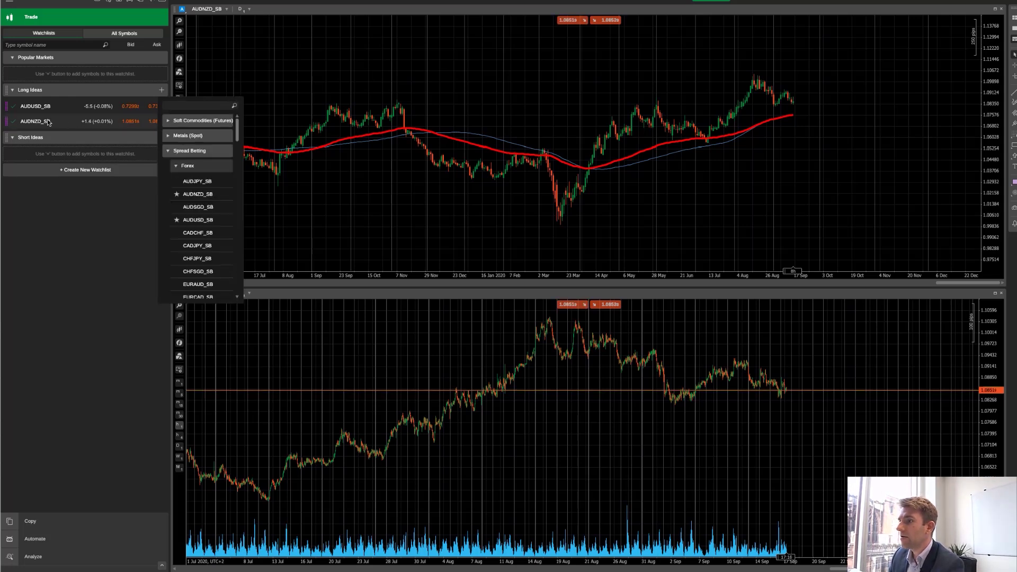
click(58, 32)
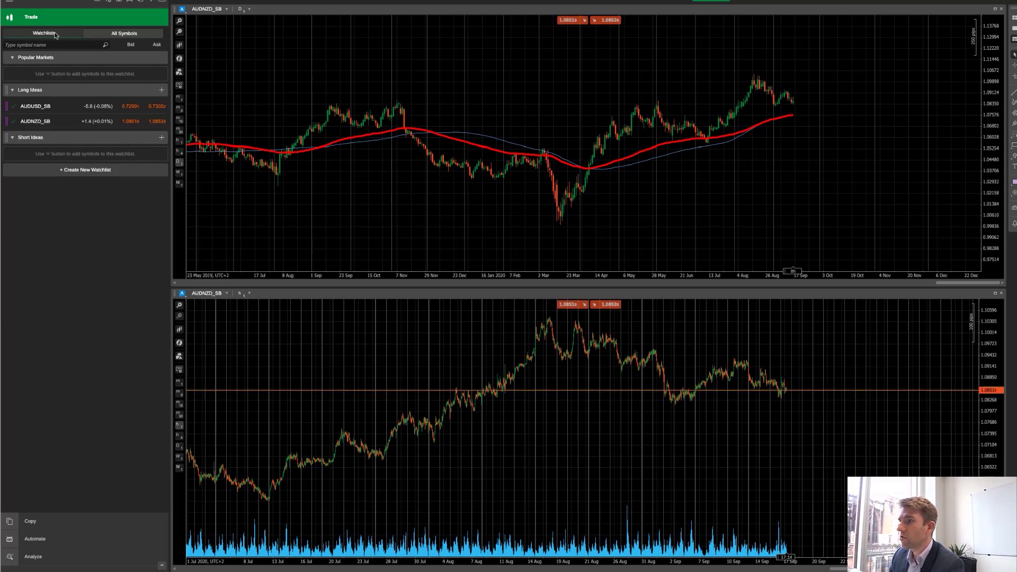
Return to the full symbol list and review AUDSGD_SB and AUDUSD_SB in both linked charts.
click(95, 35)
click(58, 153)
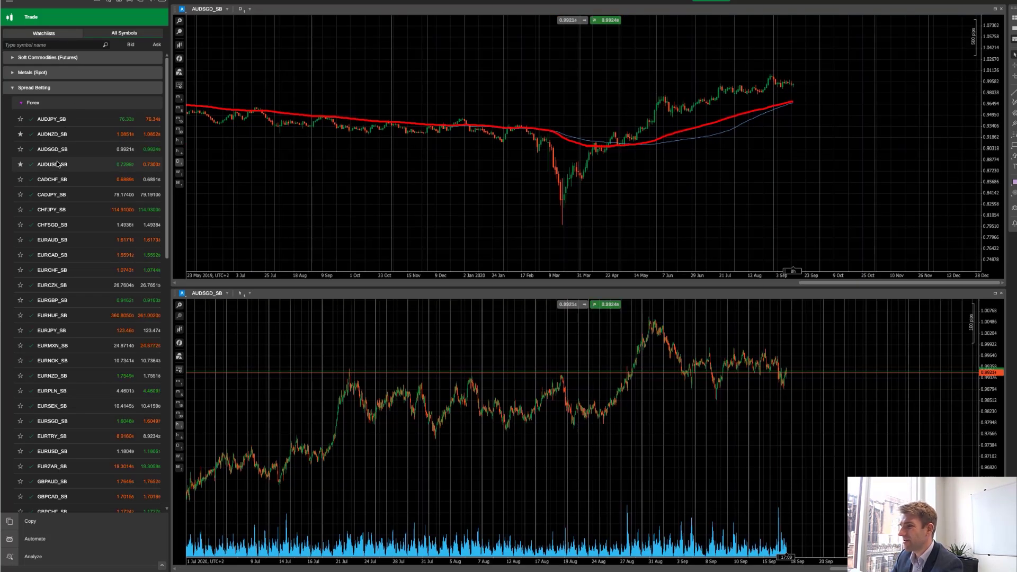
click(61, 165)
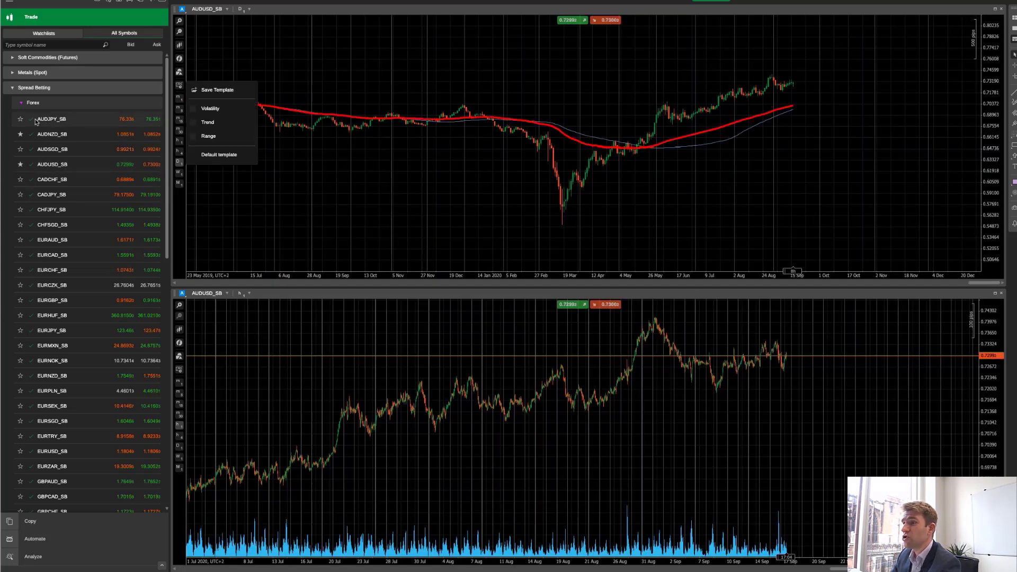
Find GBPAUD_SB further down the forex list and load it into both linked charts.
scroll(62, 190, down, 1)
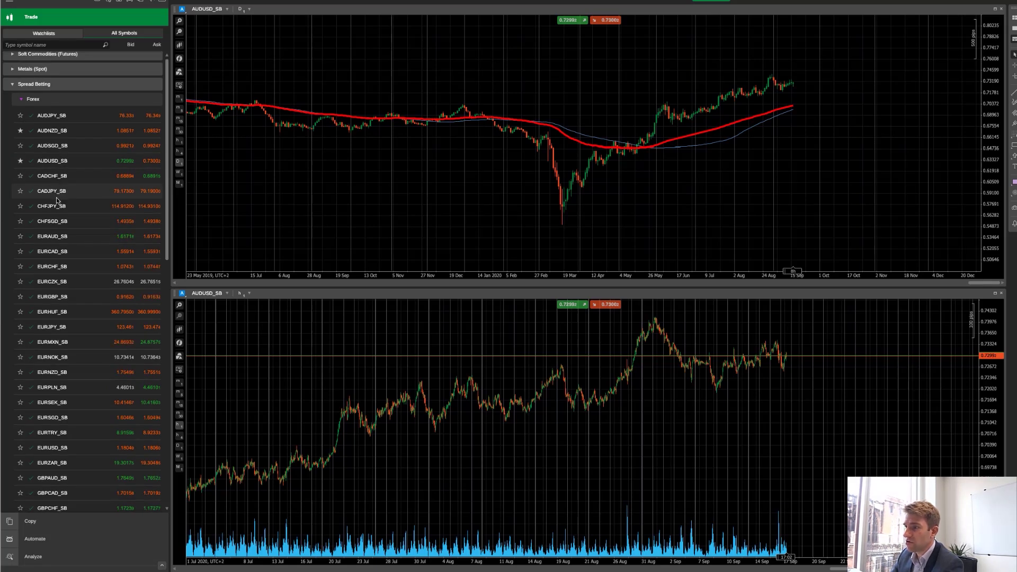
scroll(63, 238, down, 3)
scroll(62, 238, down, 15)
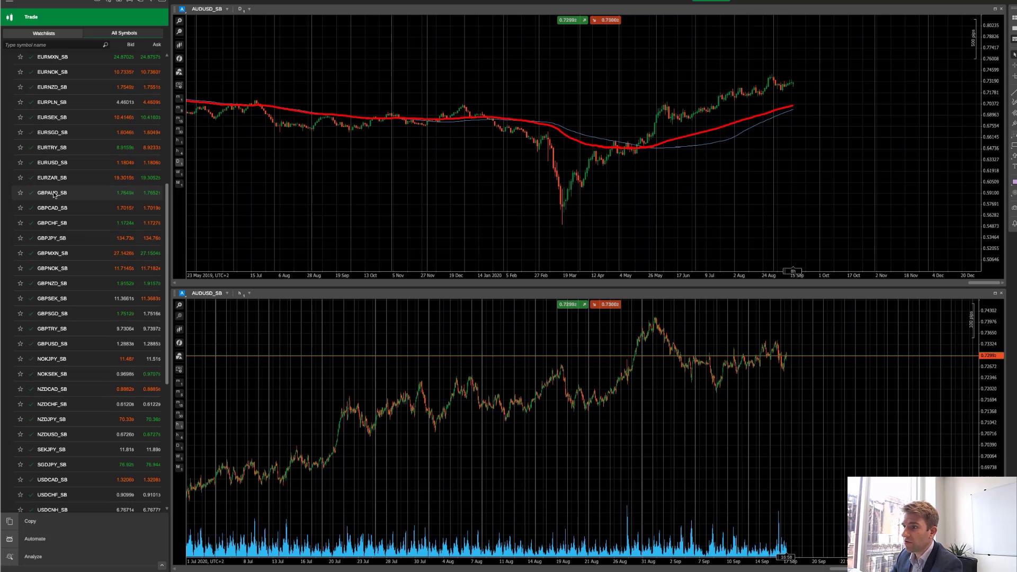
click(53, 193)
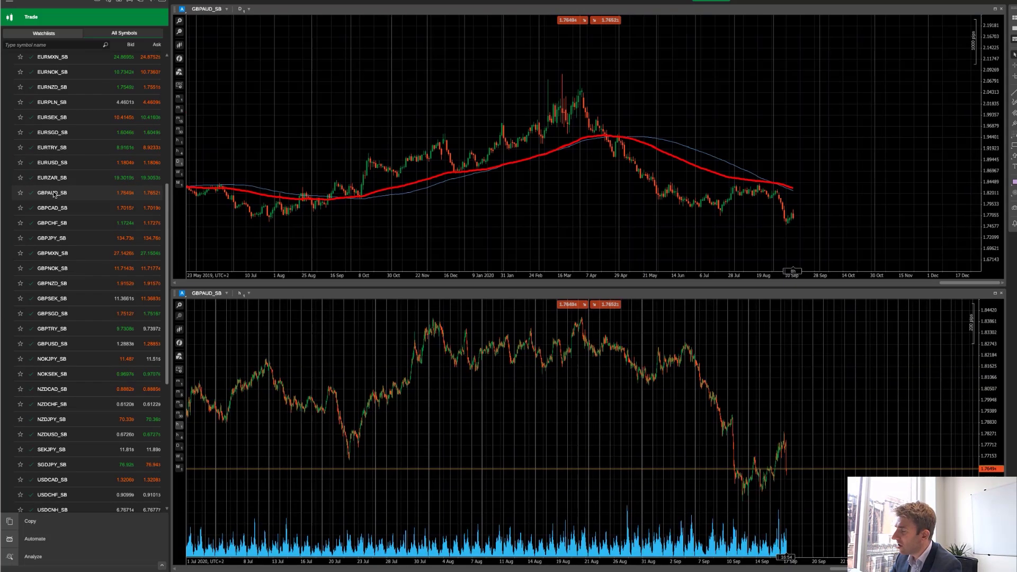
Look through the whole list of spread betting forex pairs and return to its beginning.
scroll(65, 159, up, 18)
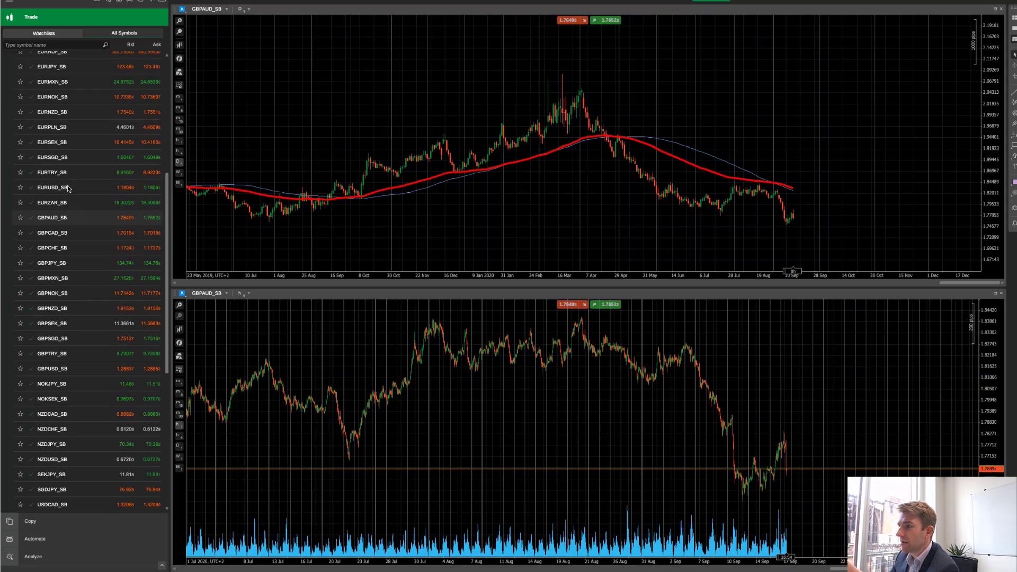
scroll(53, 318, down, 7)
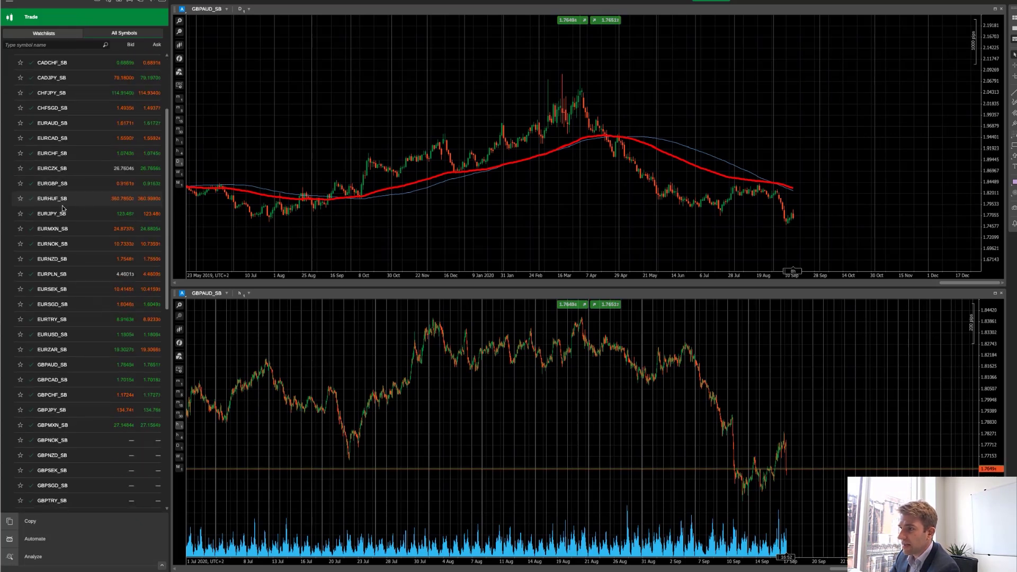
scroll(53, 331, down, 2)
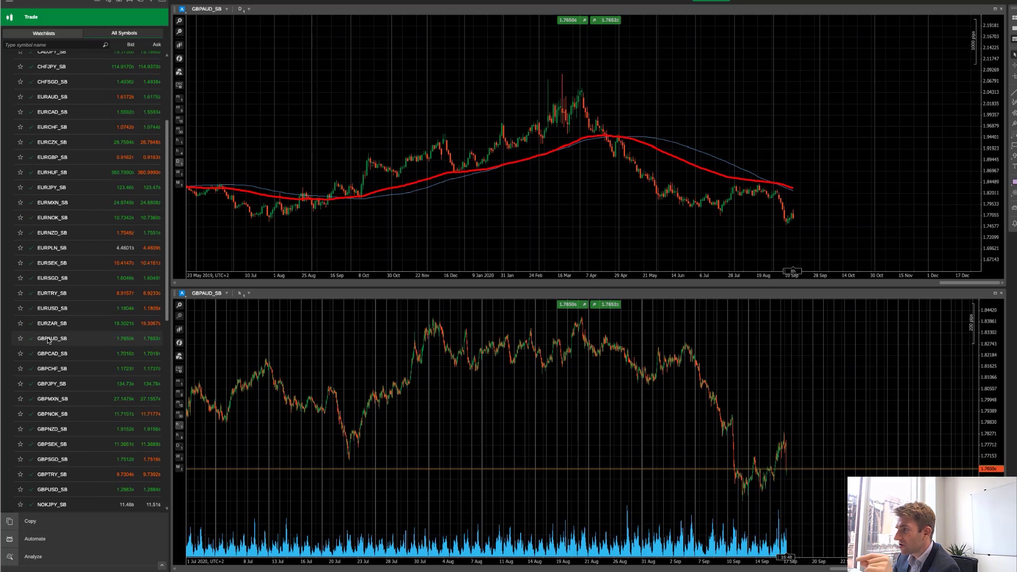
scroll(65, 392, down, 4)
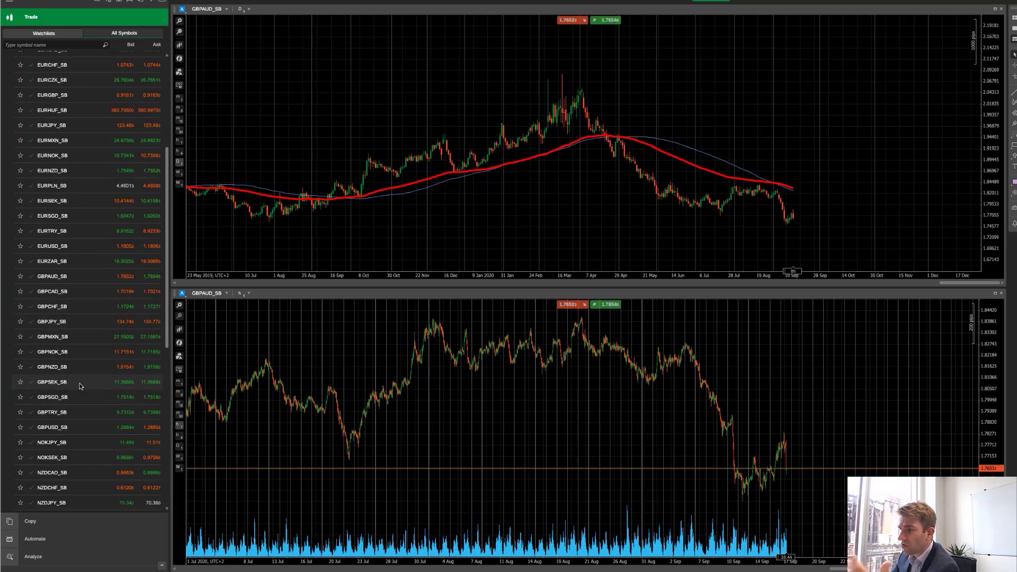
scroll(81, 385, down, 12)
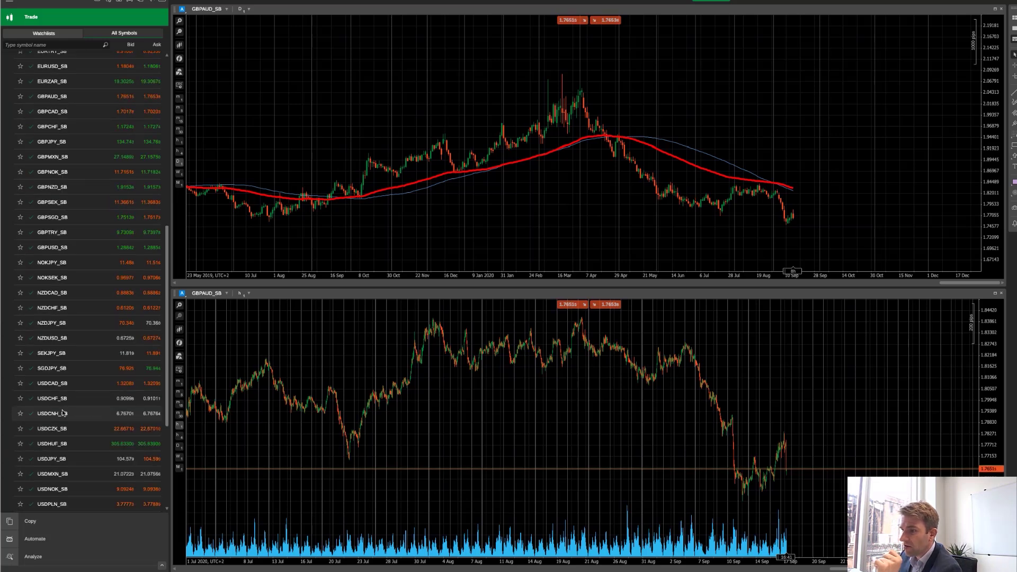
scroll(74, 378, down, 8)
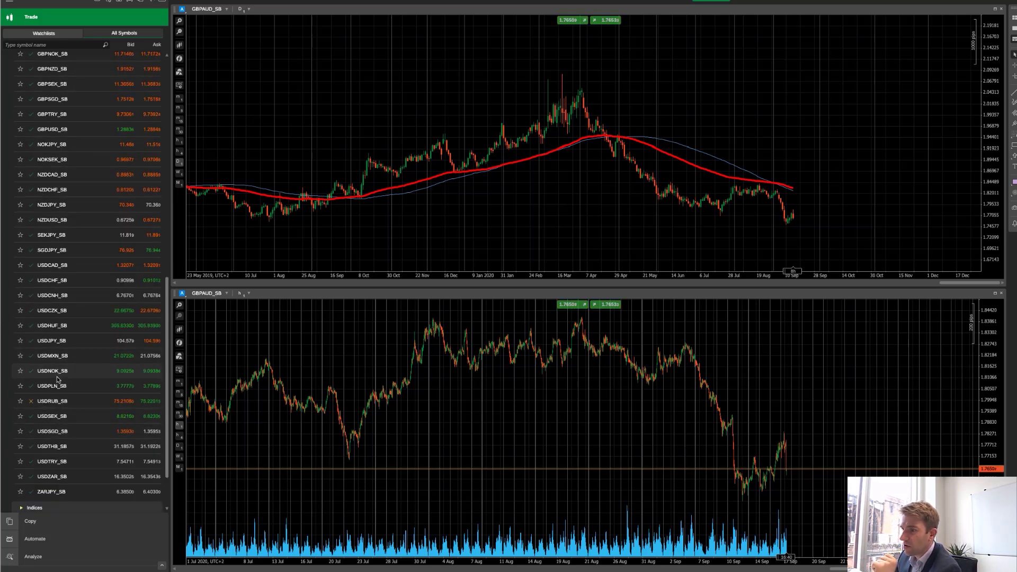
scroll(59, 379, up, 20)
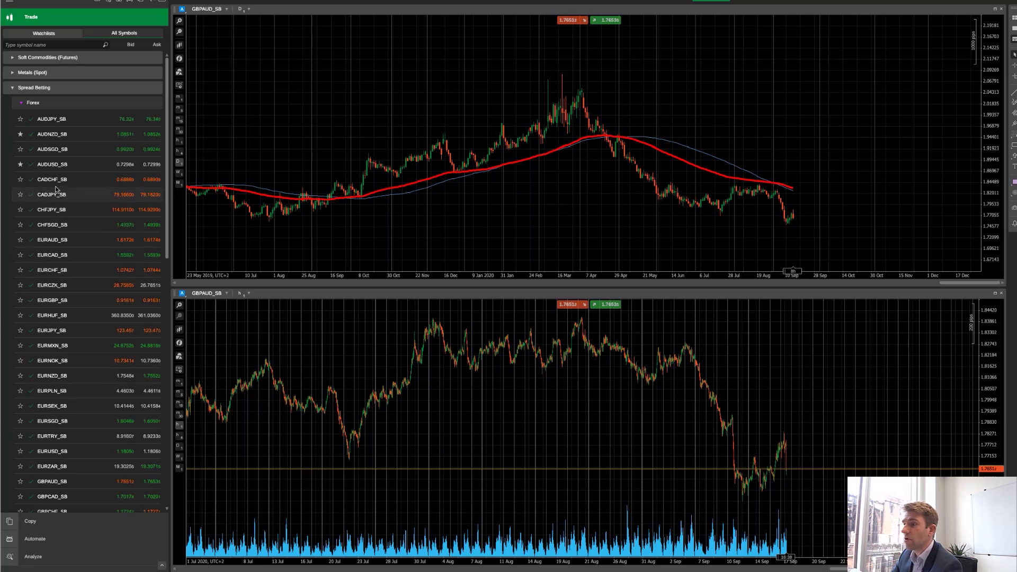
Review the linked charts of CADCHF_SB, CADJPY_SB, CHFSGD_SB, EURAUD_SB and EURCAD_SB one after another.
click(59, 180)
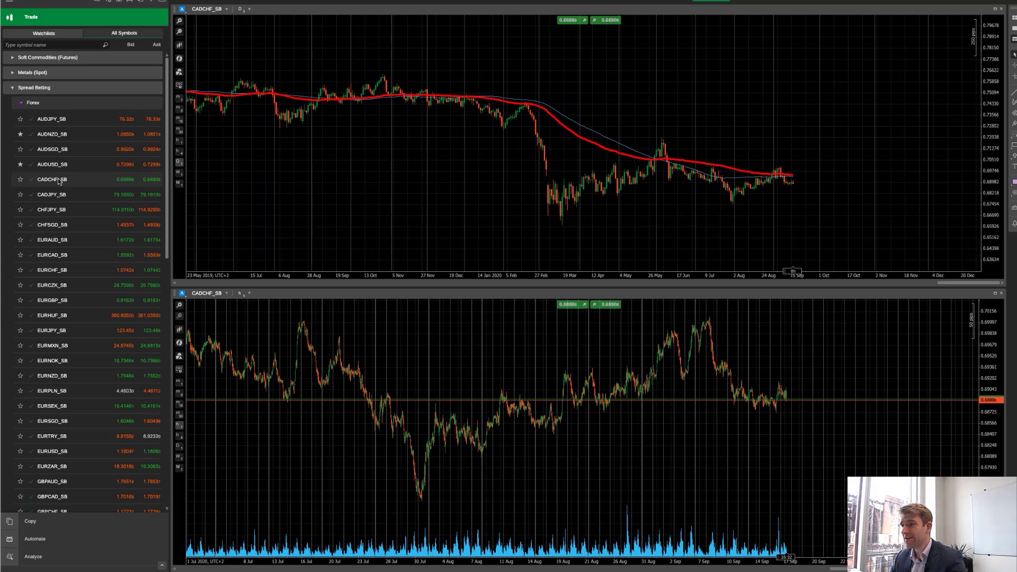
click(56, 196)
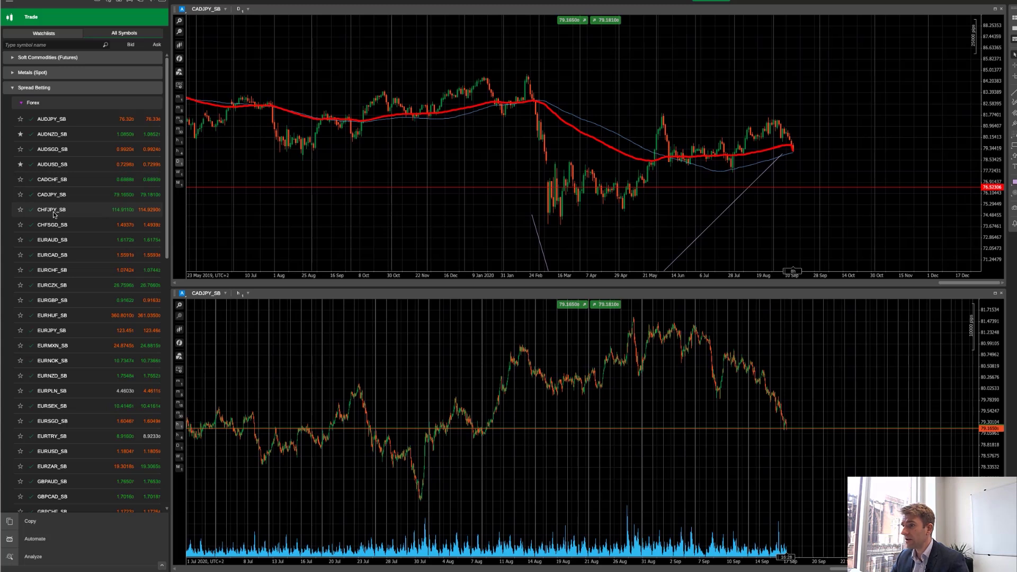
click(55, 226)
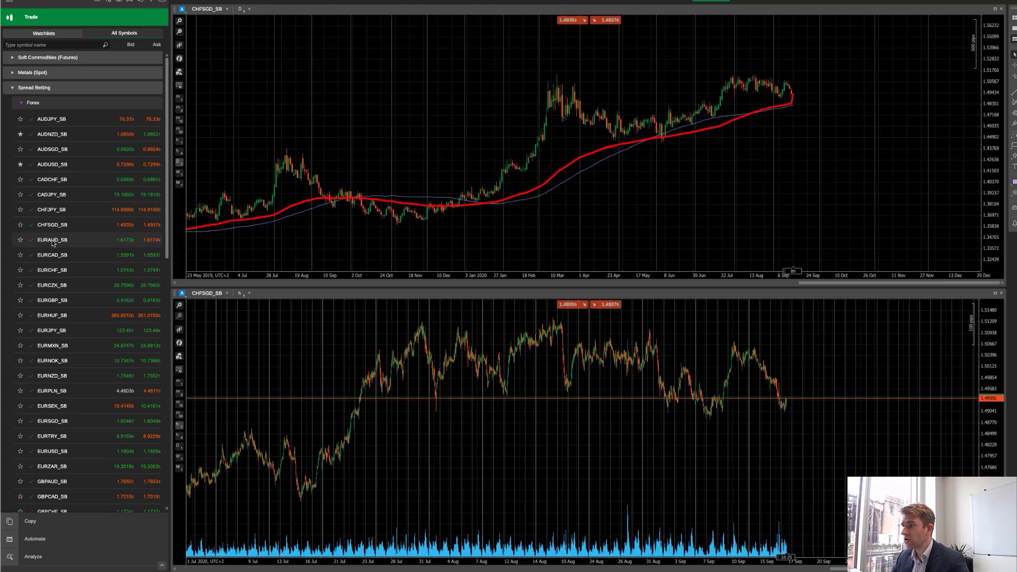
click(53, 241)
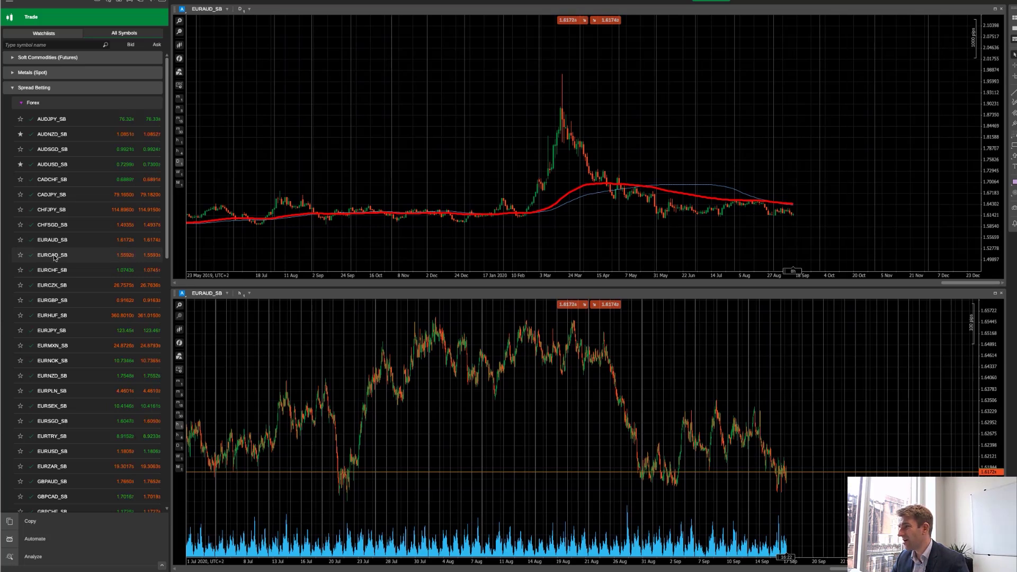
click(55, 256)
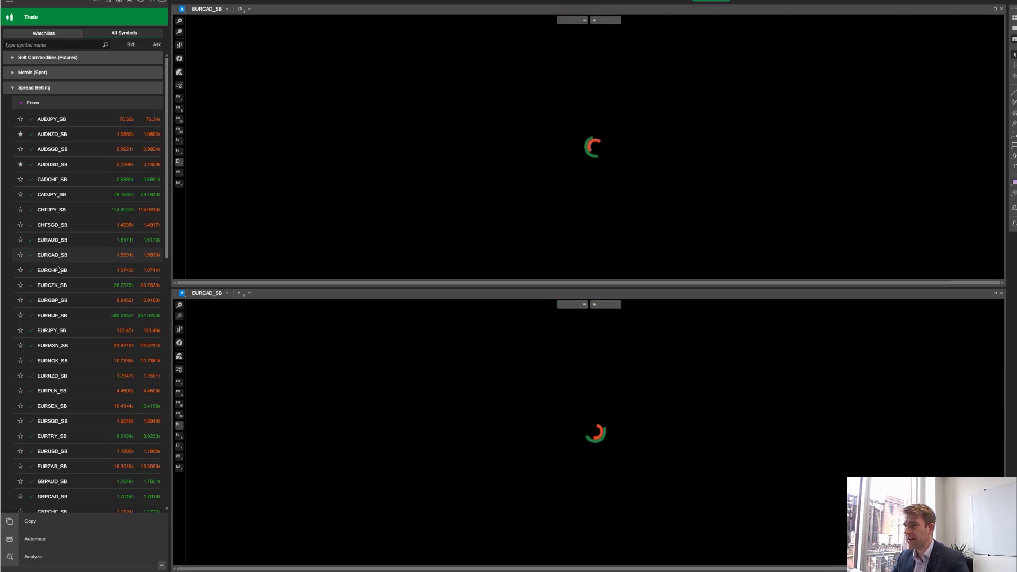
Look over the remaining forex pairs, collapse the Forex group and expand the Indices group under Spread Betting.
scroll(55, 269, down, 6)
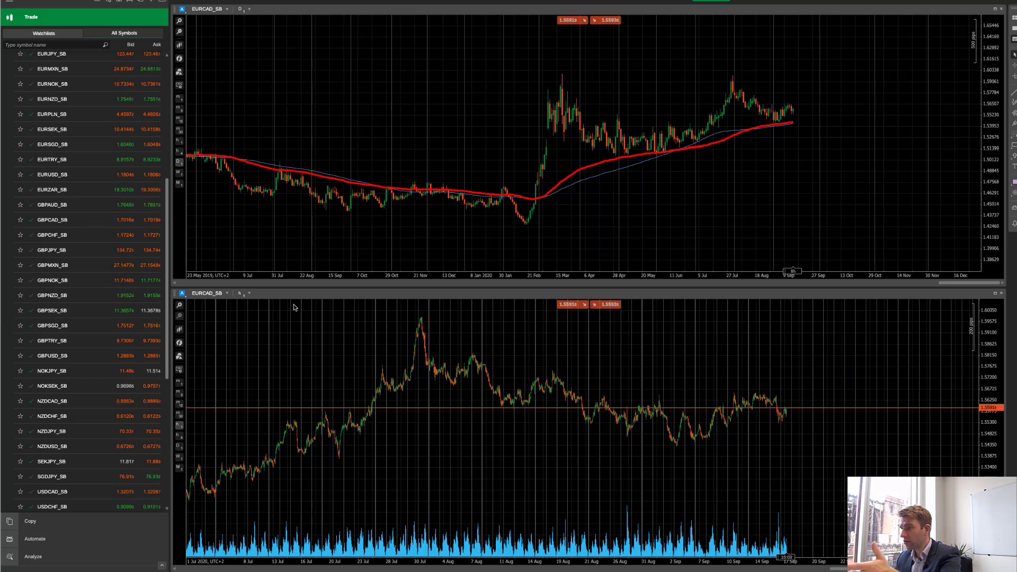
scroll(119, 309, down, 5)
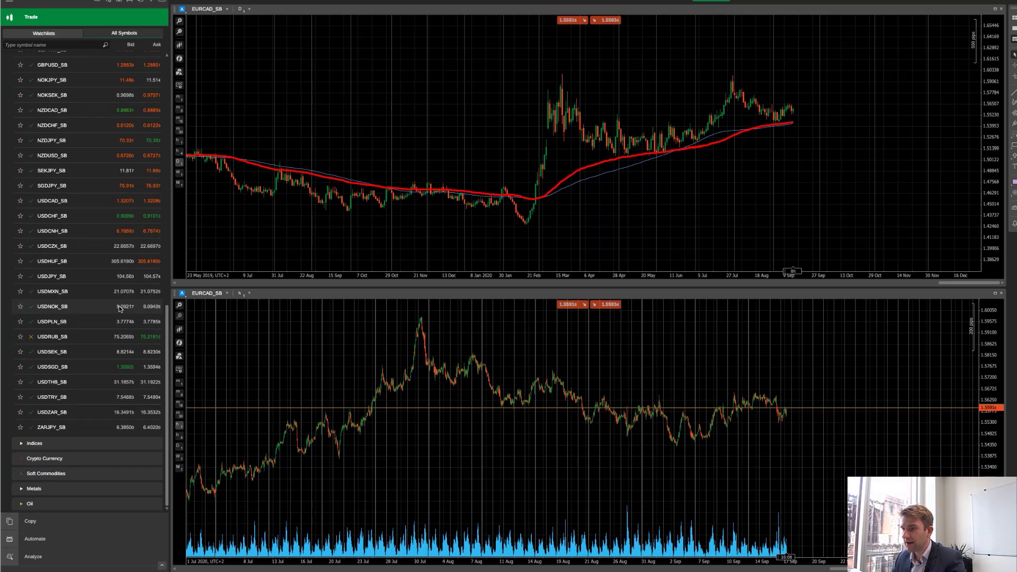
scroll(47, 159, up, 5)
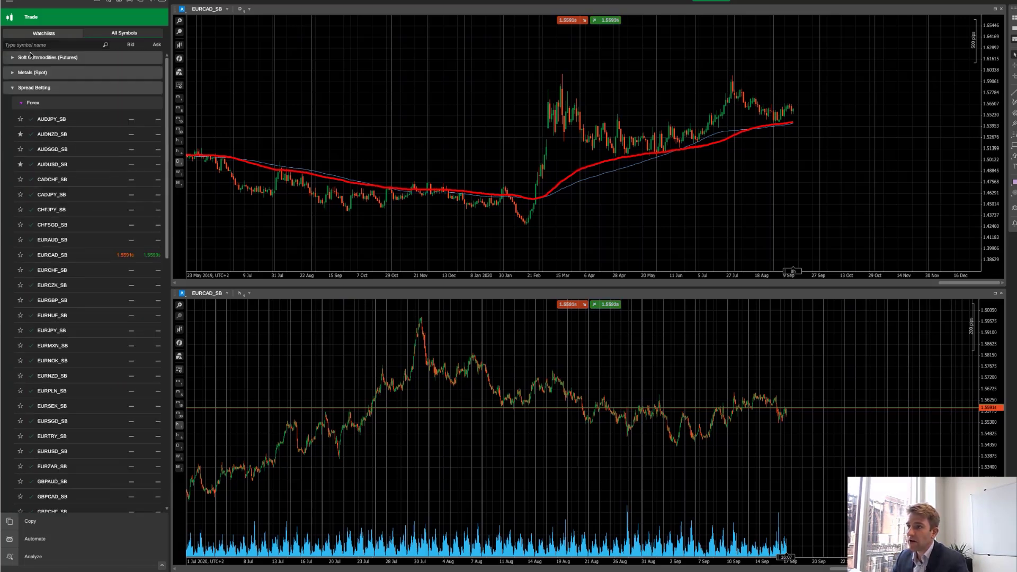
click(20, 105)
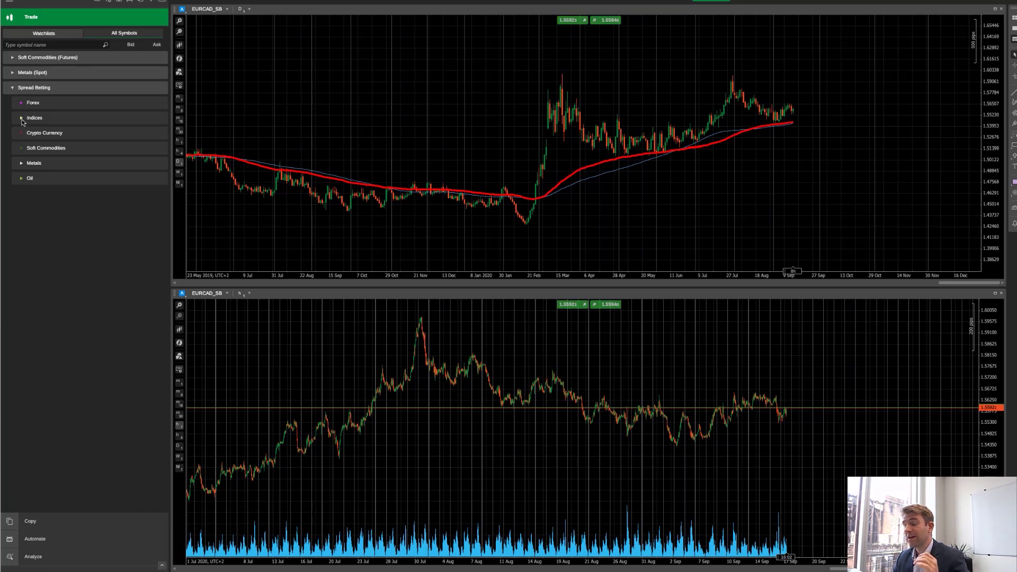
click(22, 119)
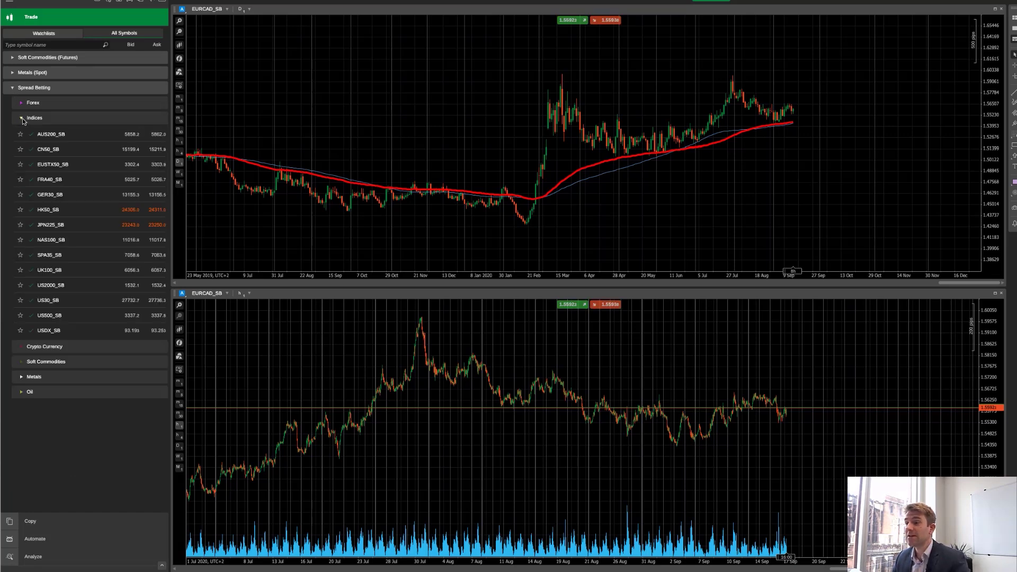
Review the linked charts of the indices AUS200_SB, CN50_SB, EUSTX50_SB, FRA40_SB and GER30_SB in turn.
click(45, 136)
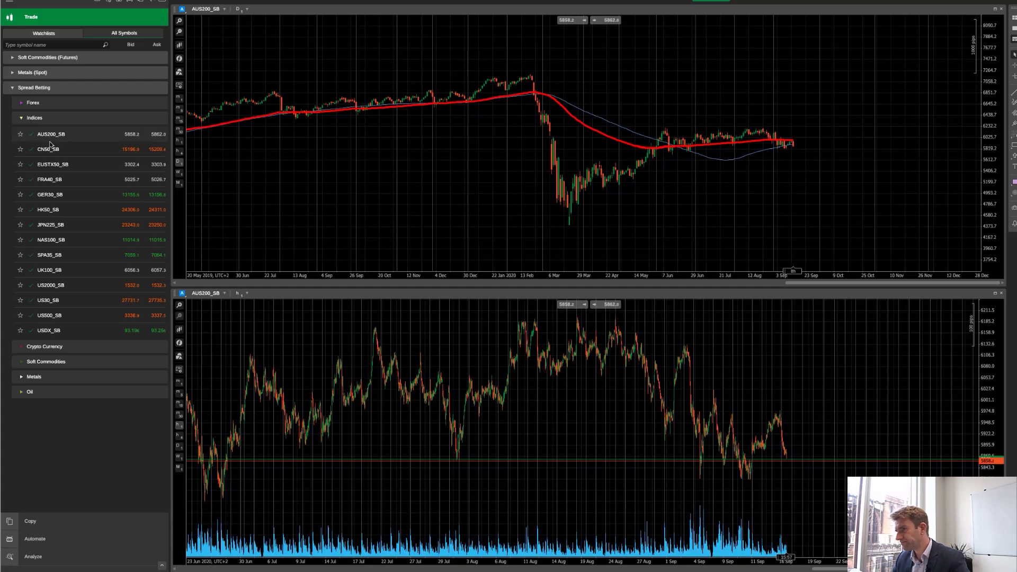
click(56, 151)
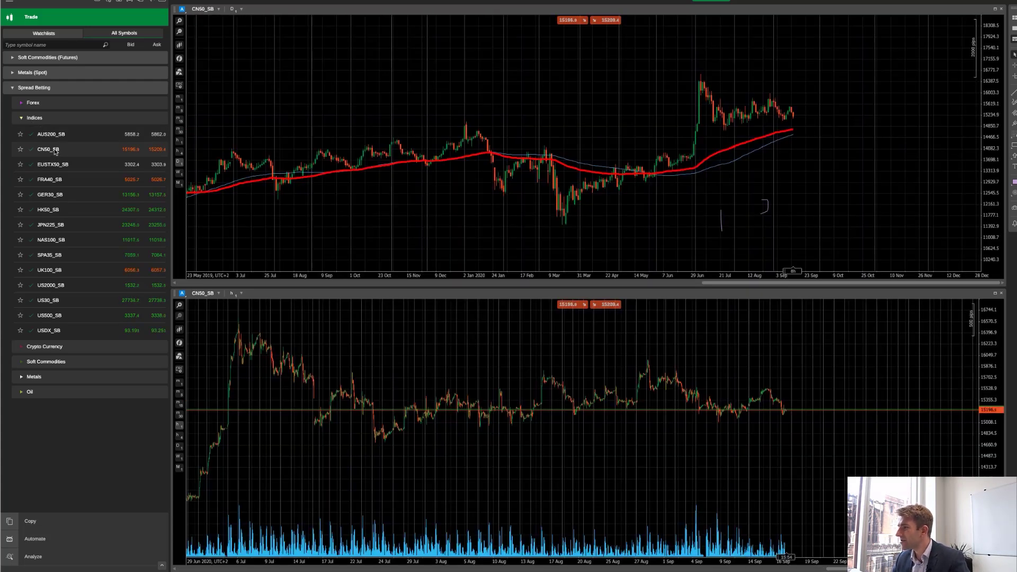
click(61, 160)
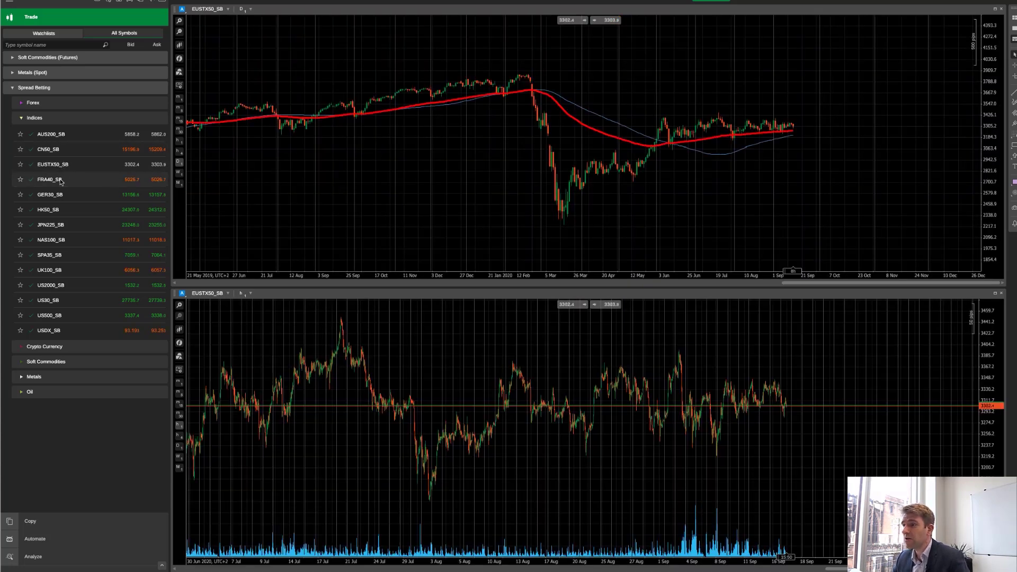
click(60, 182)
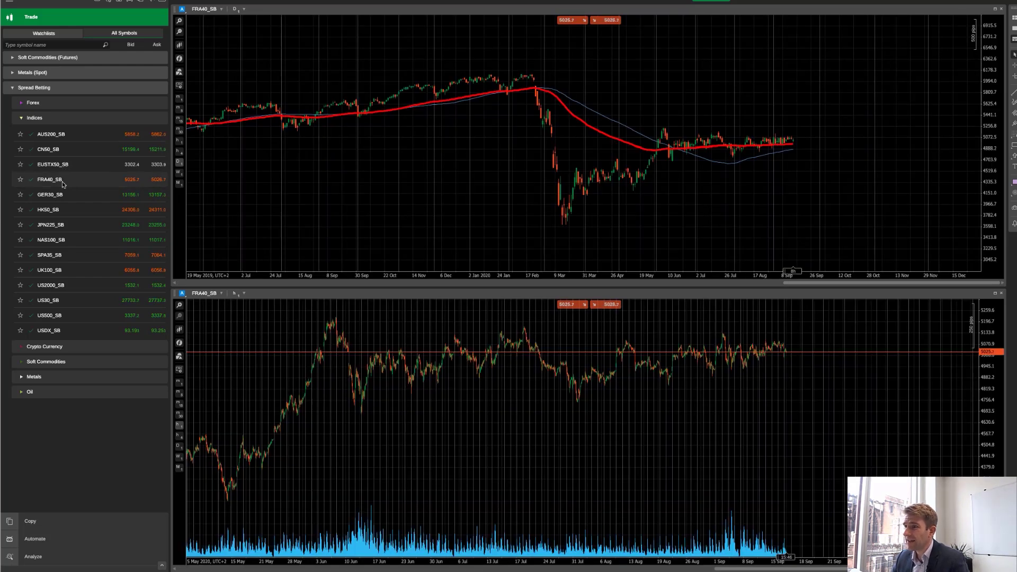
click(62, 197)
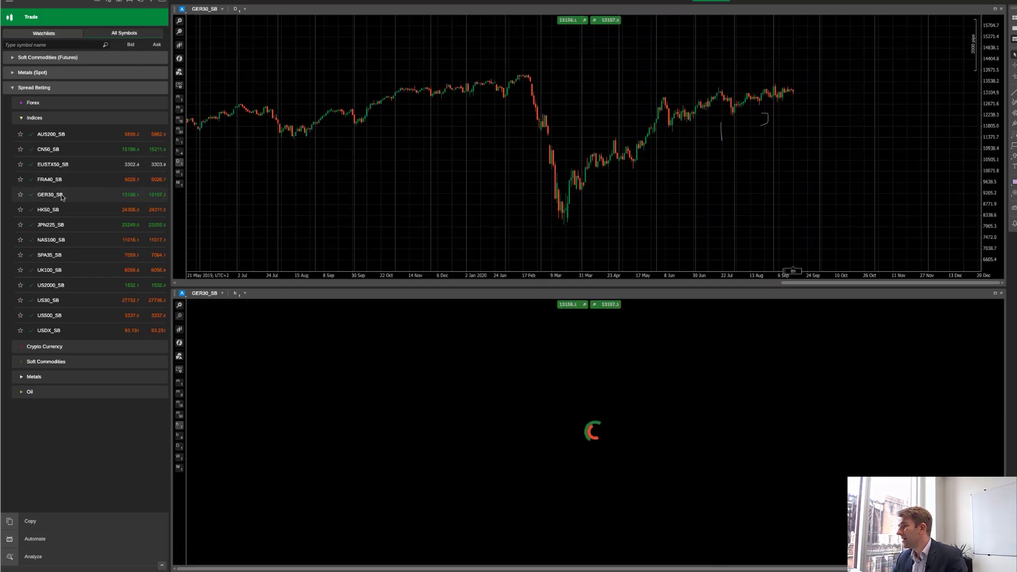
Reopen the linked charts of FRA40_SB and add that index to the Short Ideas watchlist.
click(58, 179)
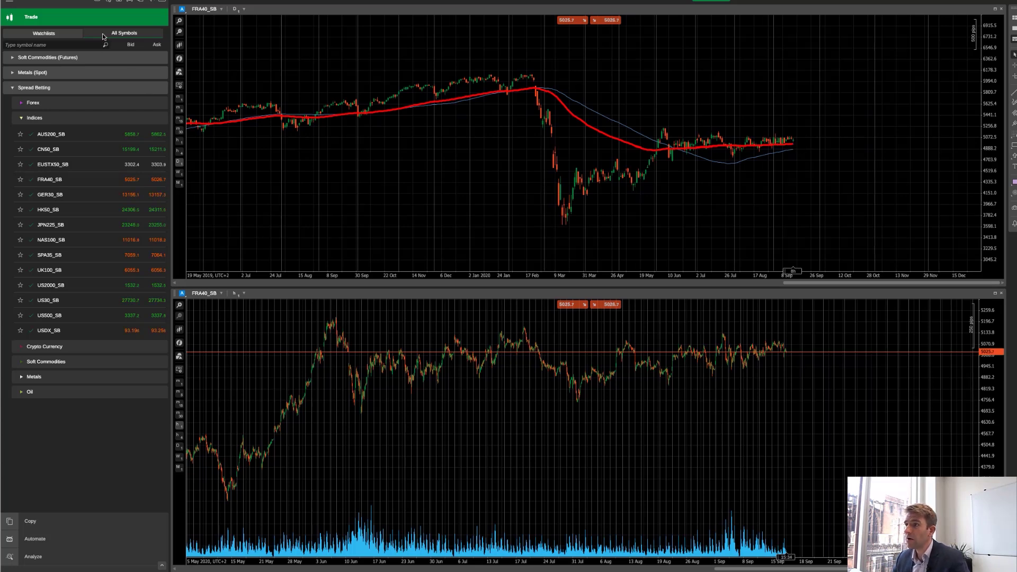
click(63, 33)
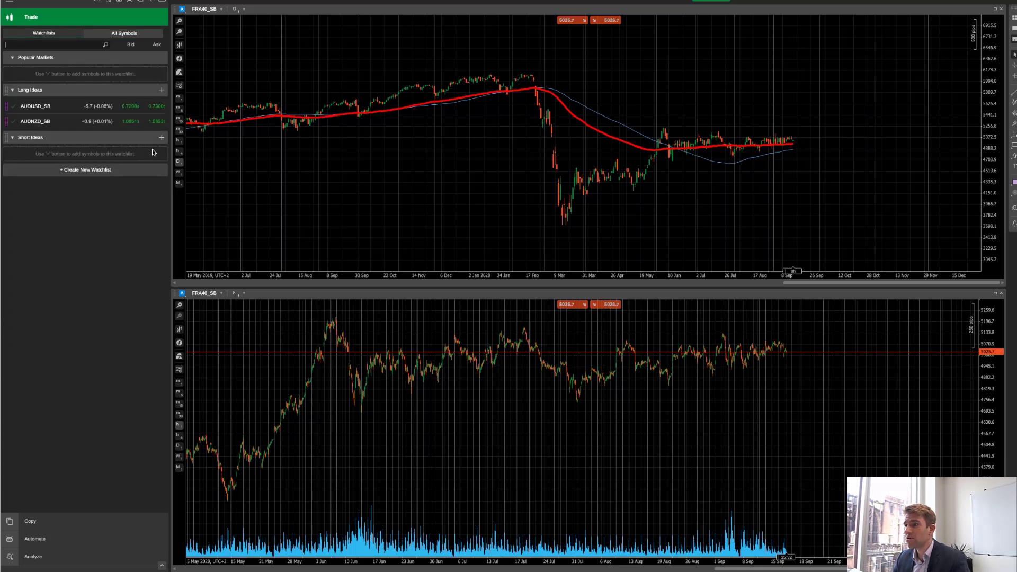
click(161, 137)
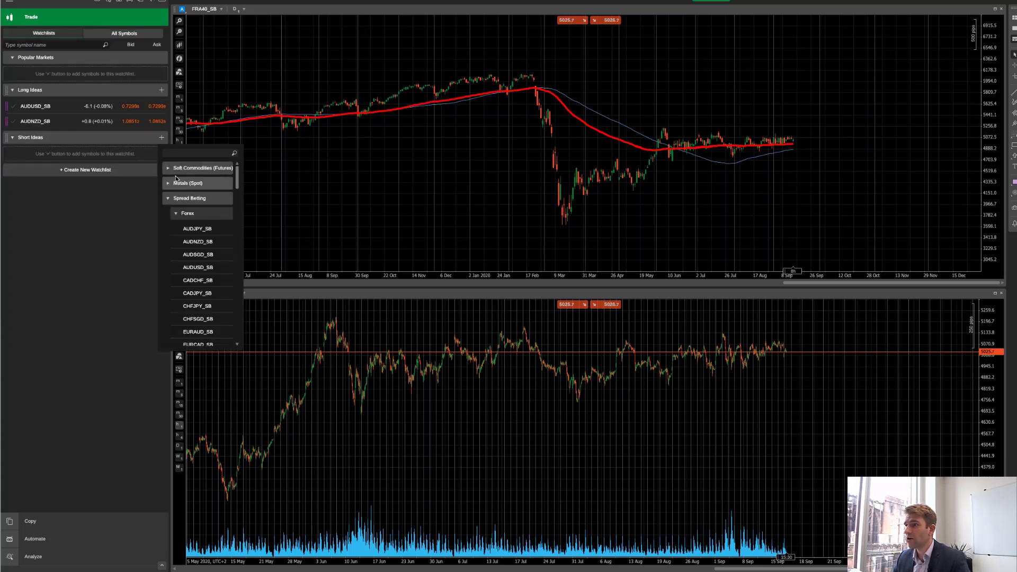
click(185, 213)
click(188, 228)
scroll(195, 248, down, 1)
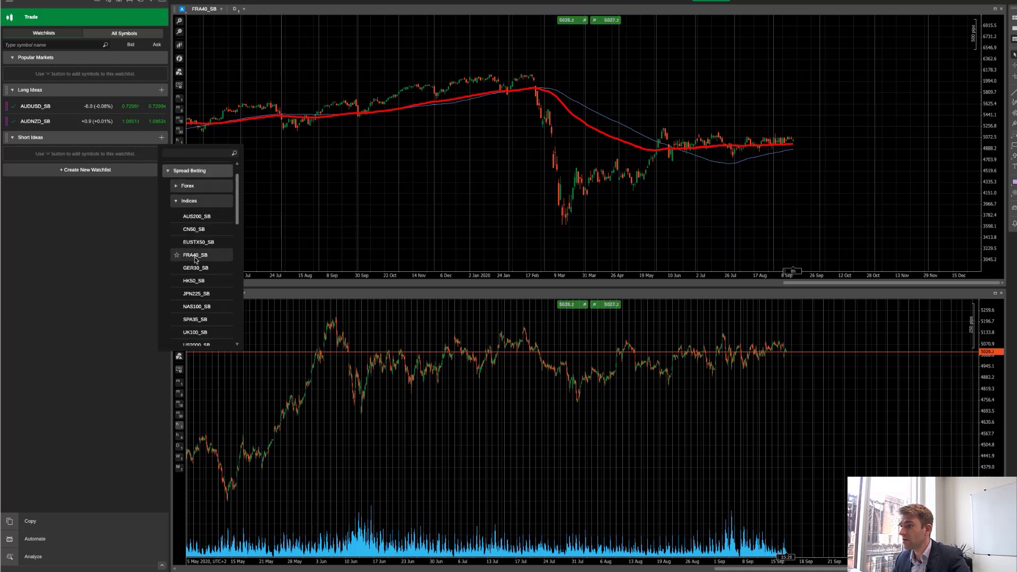
click(195, 256)
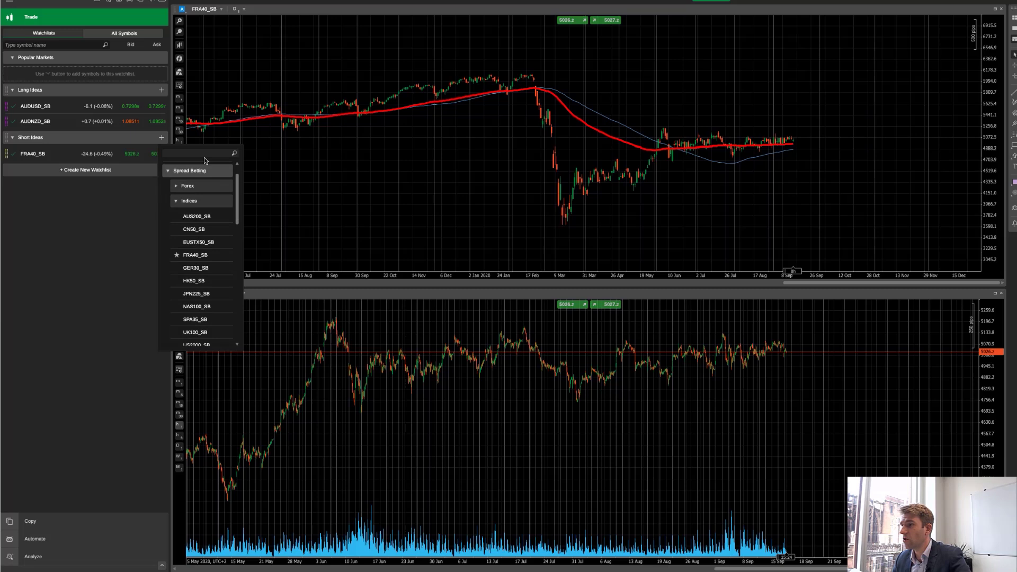
click(202, 154)
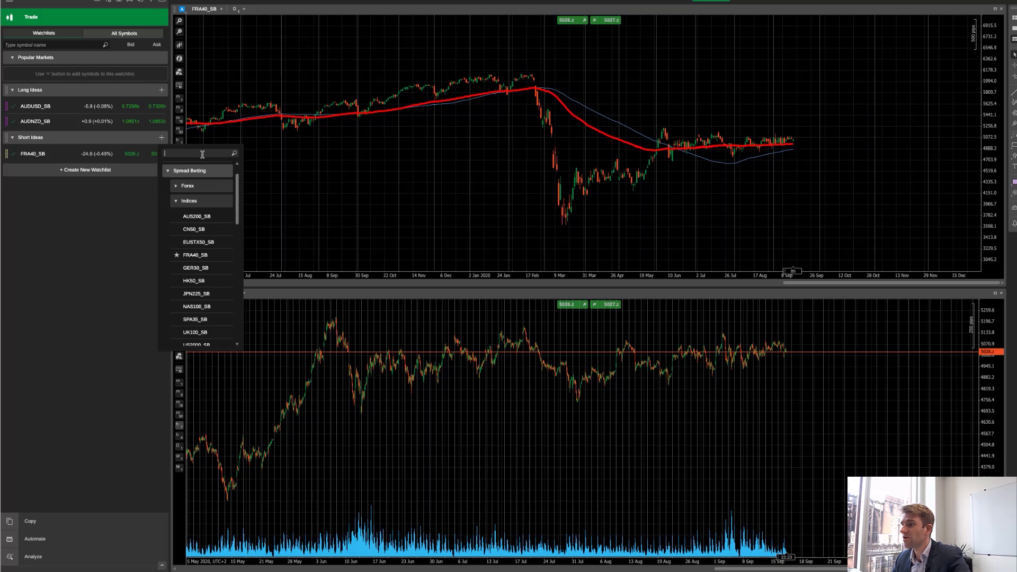
Review the linked charts of HK50_SB and NAS100_SB, followed by BTCUSD_SB from the Crypto Currency group.
click(113, 35)
click(48, 209)
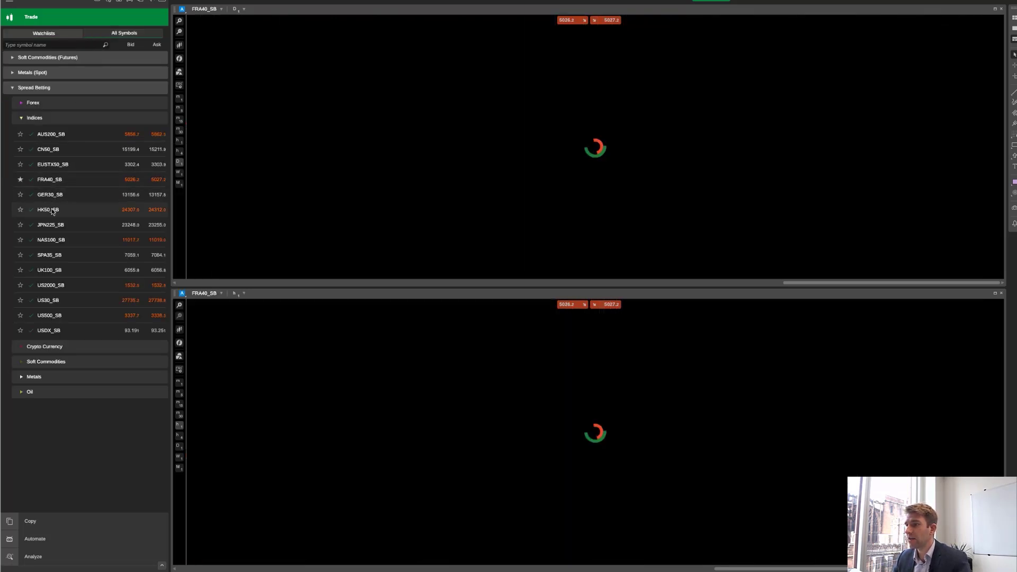
click(51, 239)
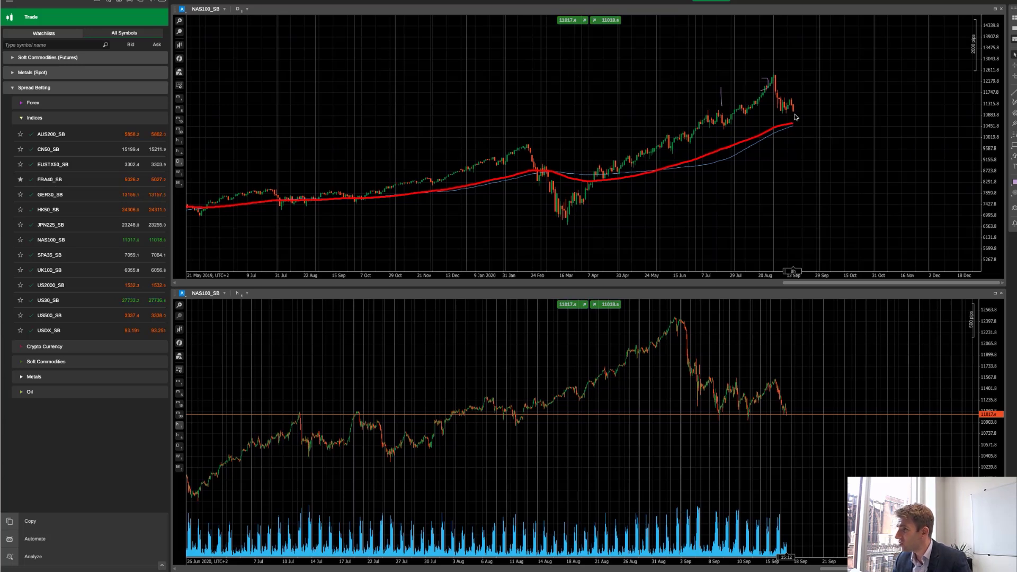
click(21, 347)
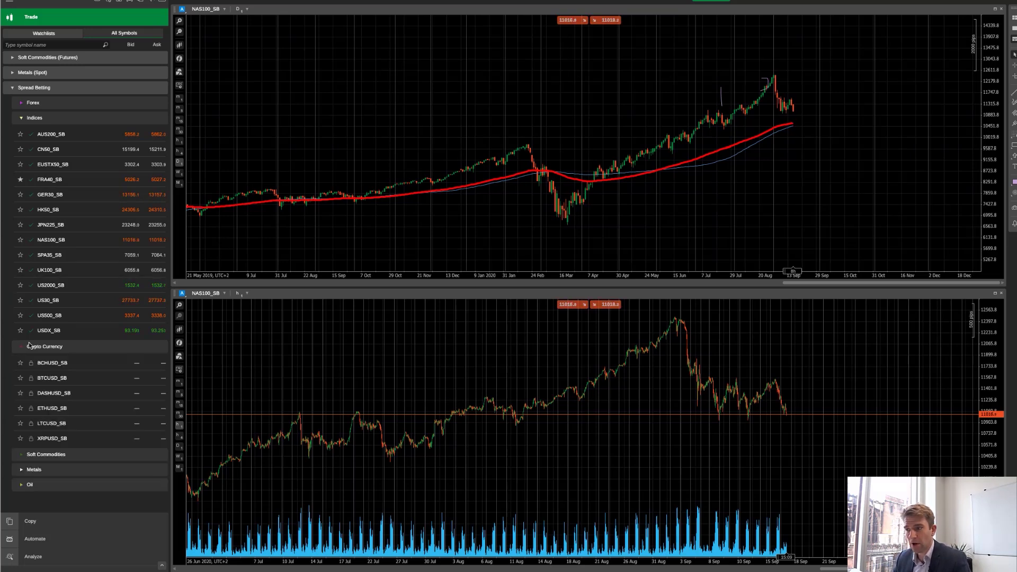
click(56, 379)
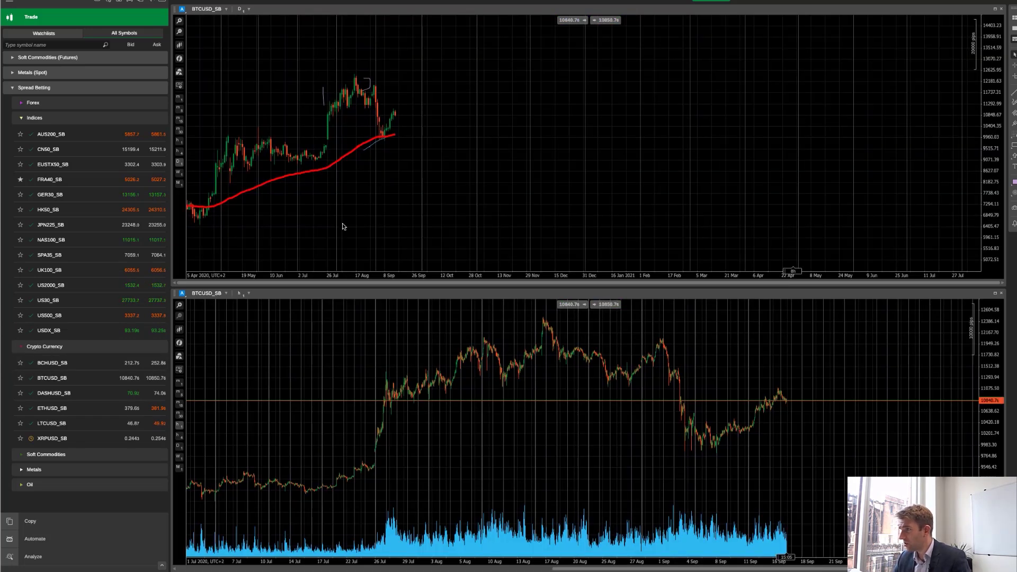
Collapse the Indices and Crypto Currency groups and look over the Soft Commodities symbols under Spread Betting.
click(21, 120)
click(22, 135)
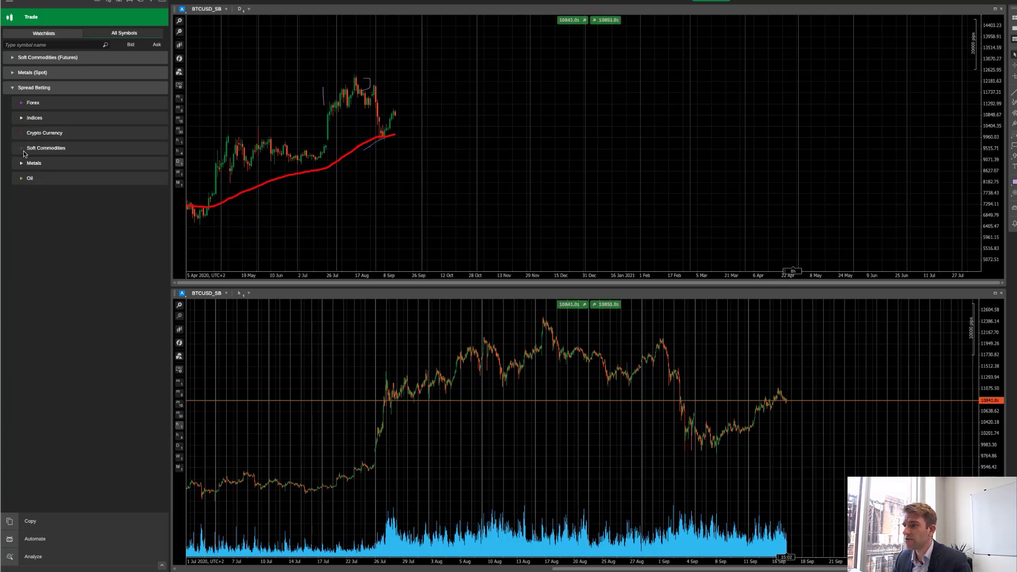
click(24, 153)
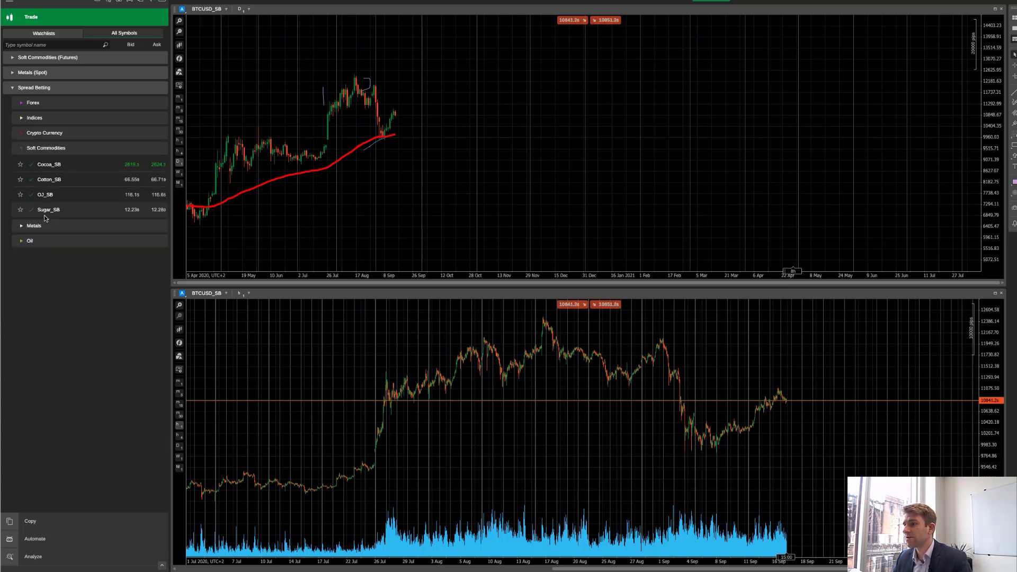
click(22, 149)
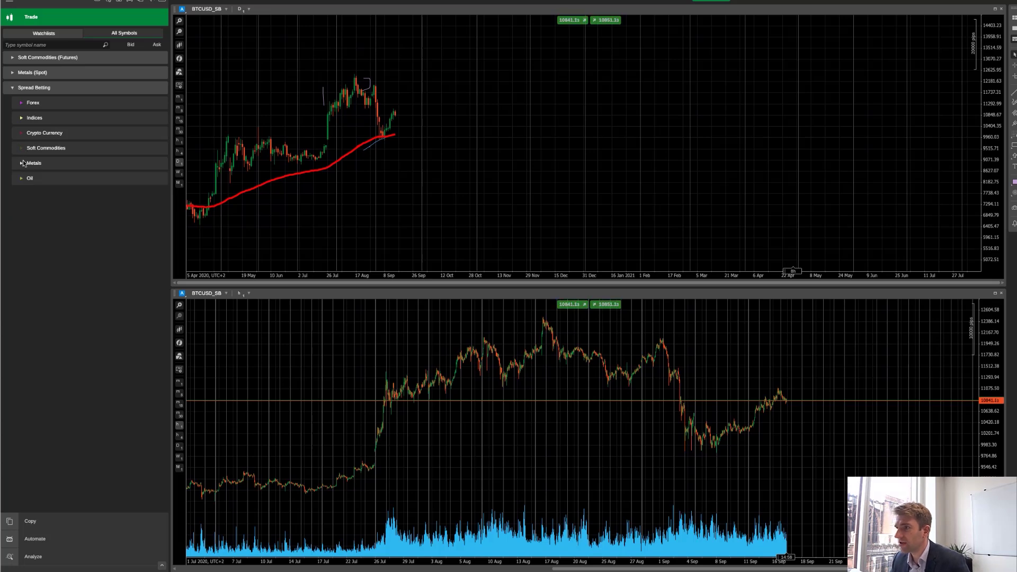
Expand the Metals group and review the linked charts of XAUAUD_SB, XAUUSD_SB, XAGUSD_SB and XAUGBP_SB.
click(22, 164)
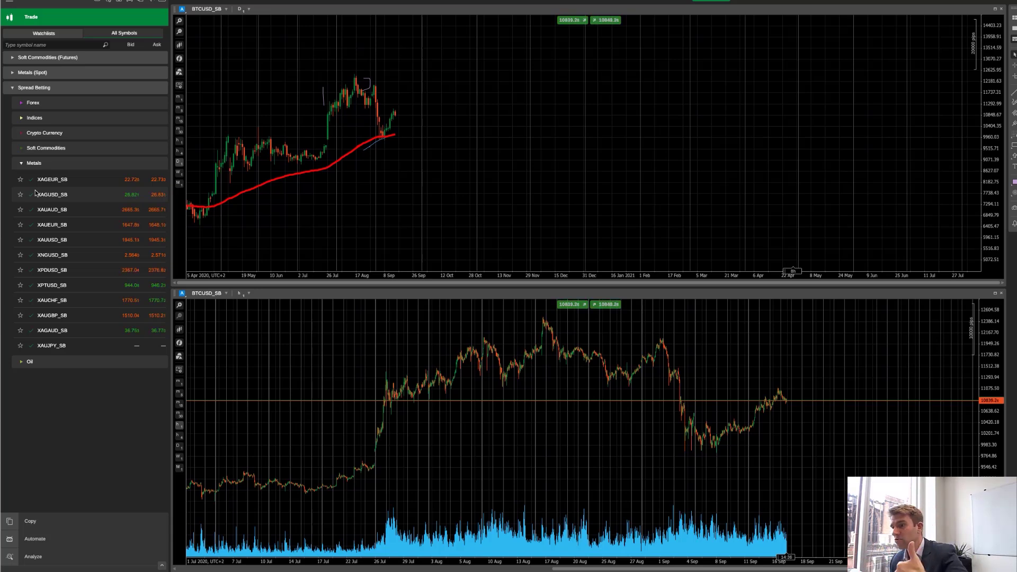
click(50, 212)
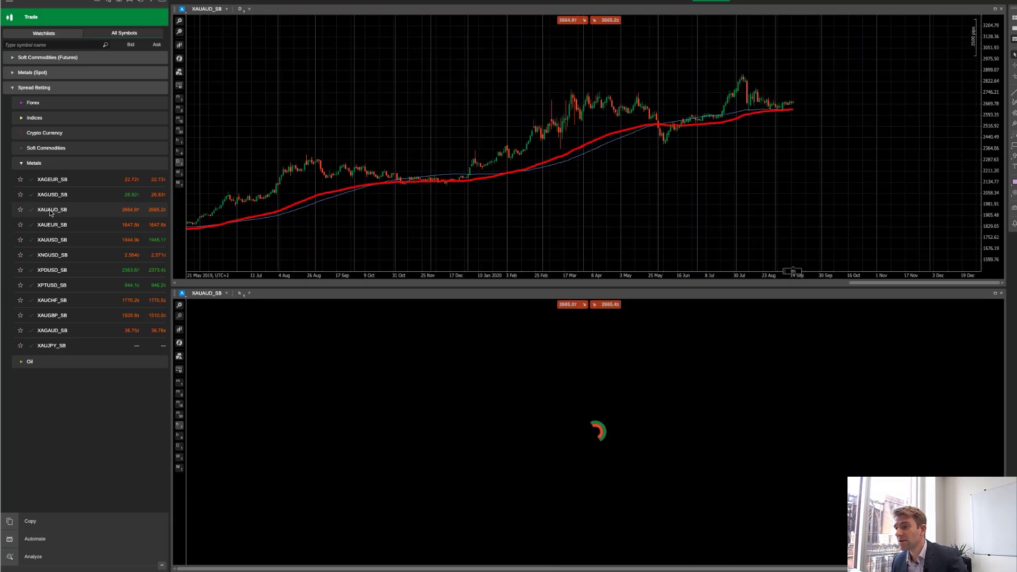
click(56, 240)
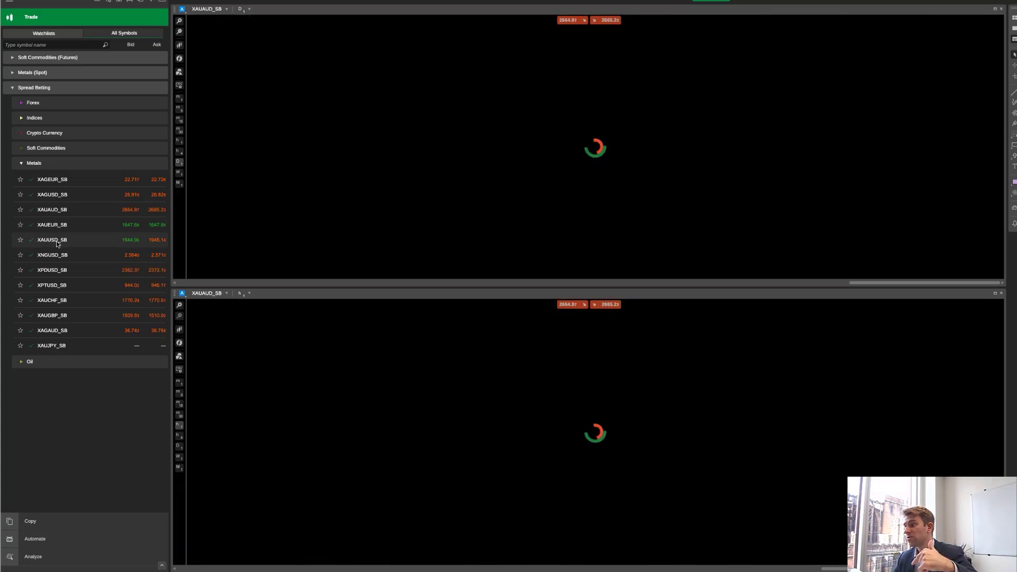
click(51, 212)
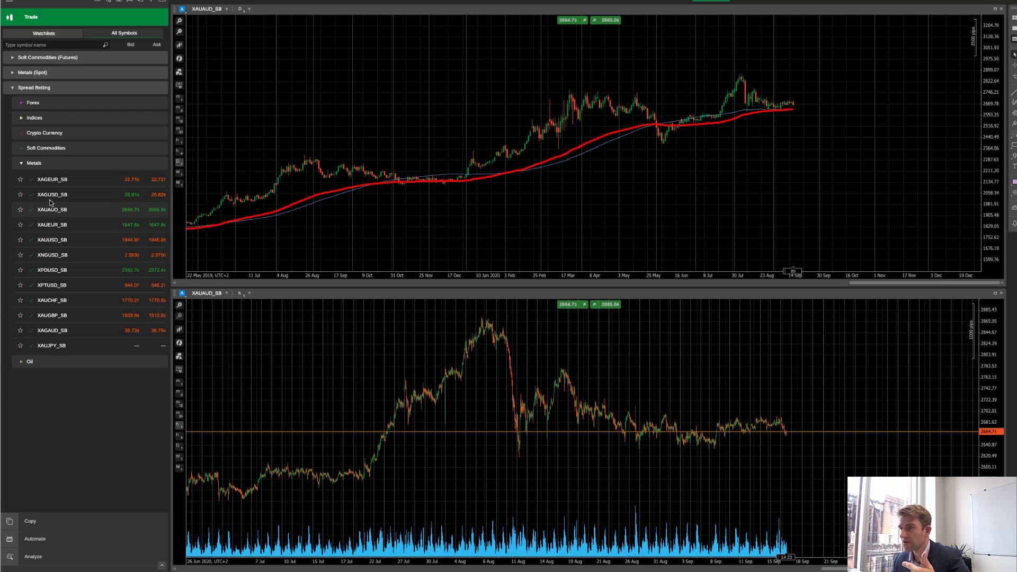
click(50, 196)
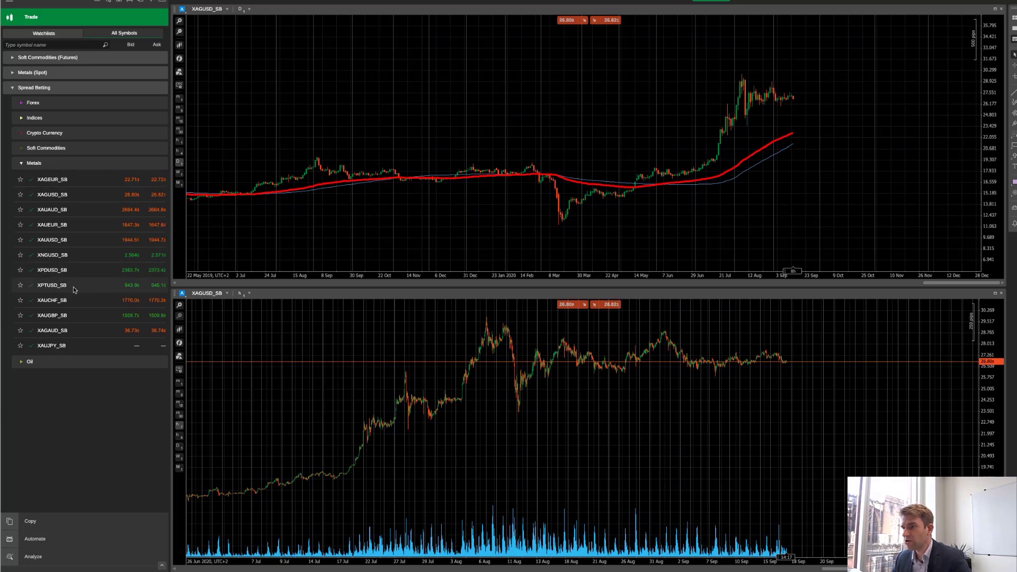
click(54, 318)
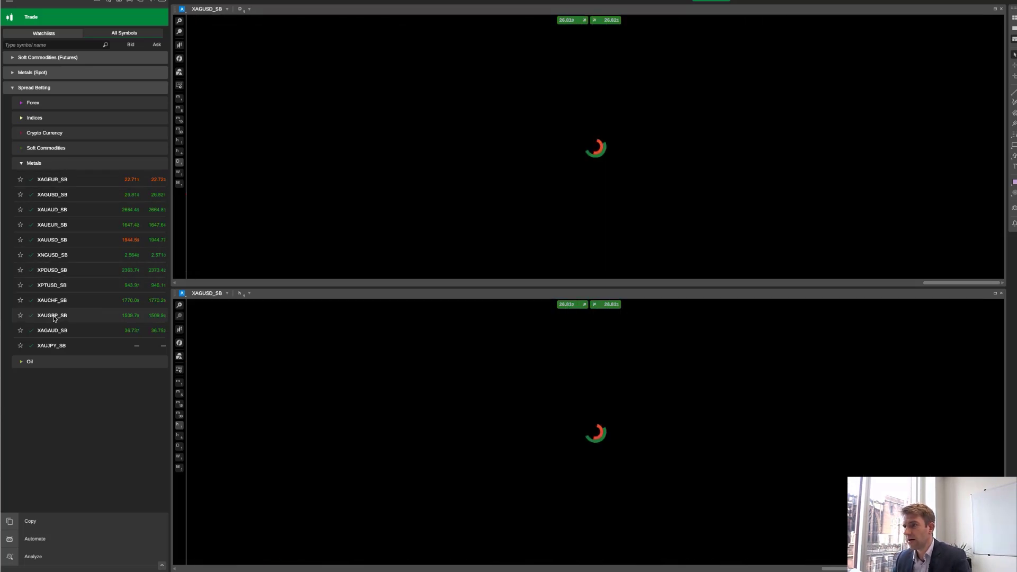
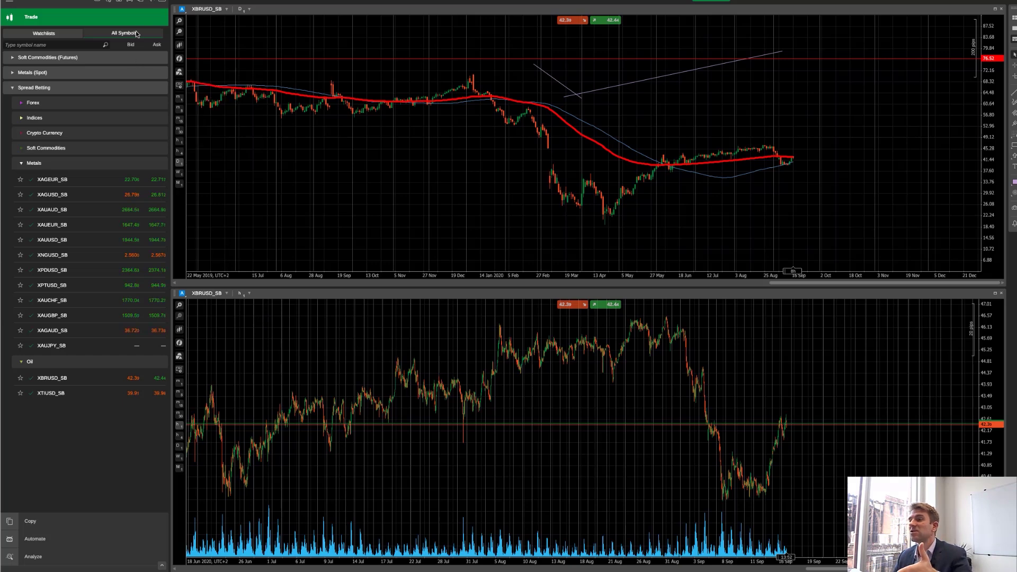
Return to the watchlists and review the linked charts of AUDUSD_SB, AUDNZD_SB and FRA40_SB.
click(74, 34)
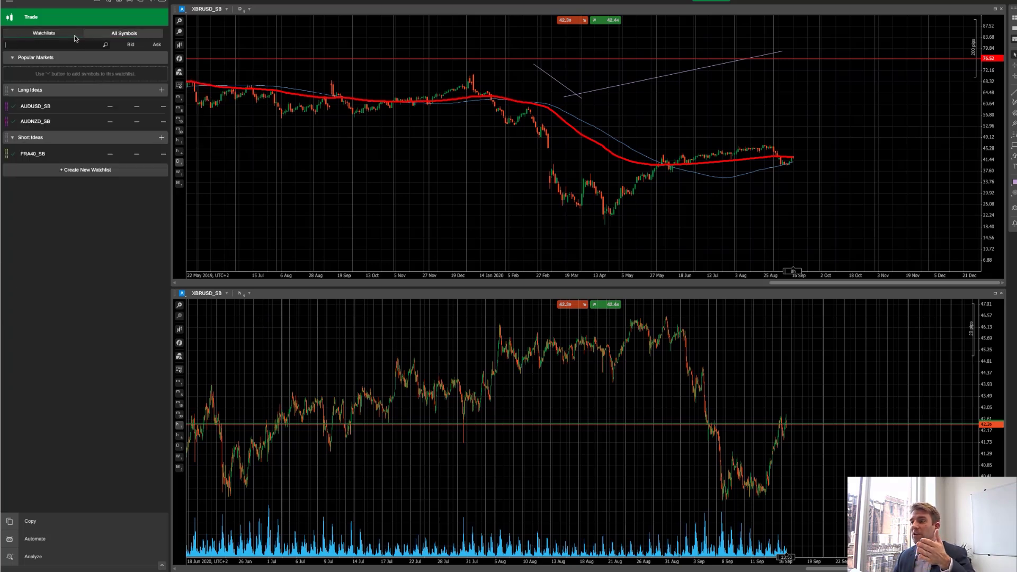
click(35, 106)
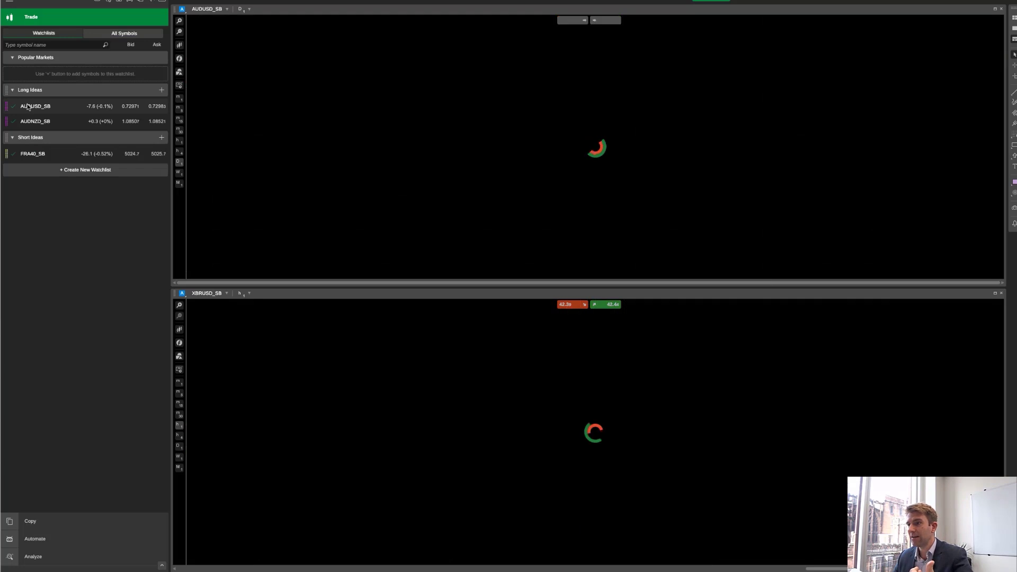
click(35, 121)
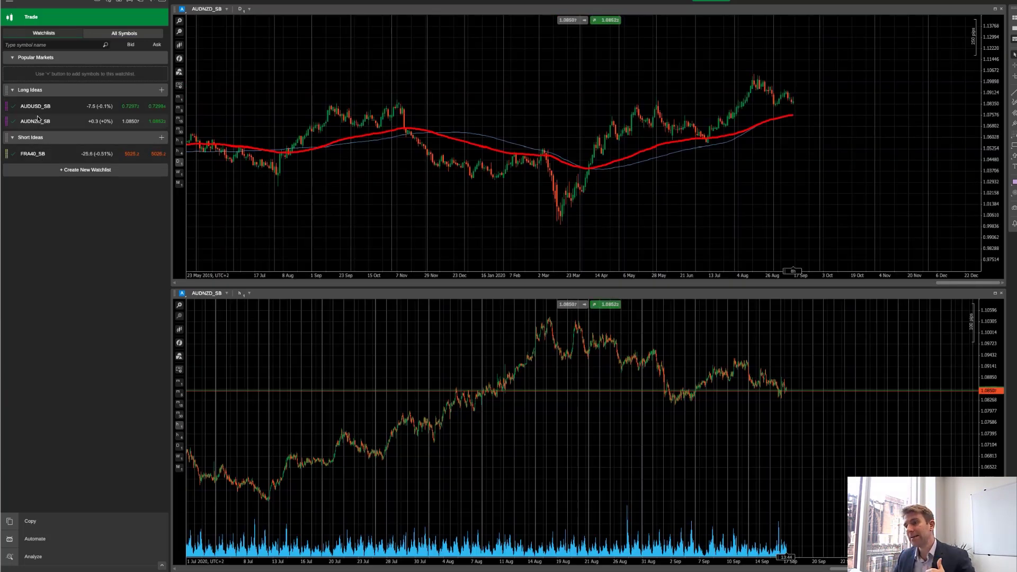
right_click(37, 155)
click(37, 155)
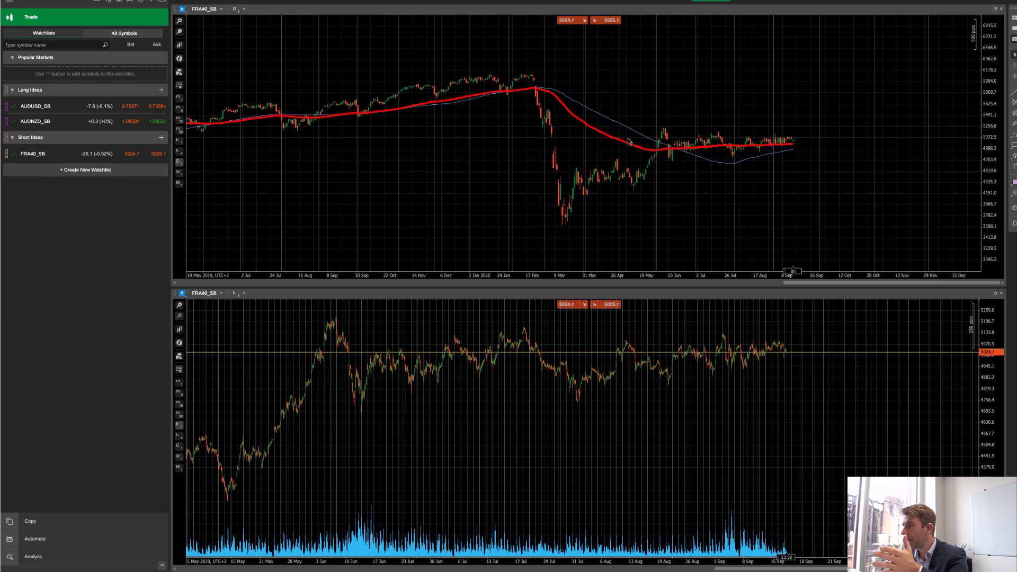
Draw a horizontal line at about 4760.6 on the FRA40_SB daily chart, at the late July low.
click(1014, 101)
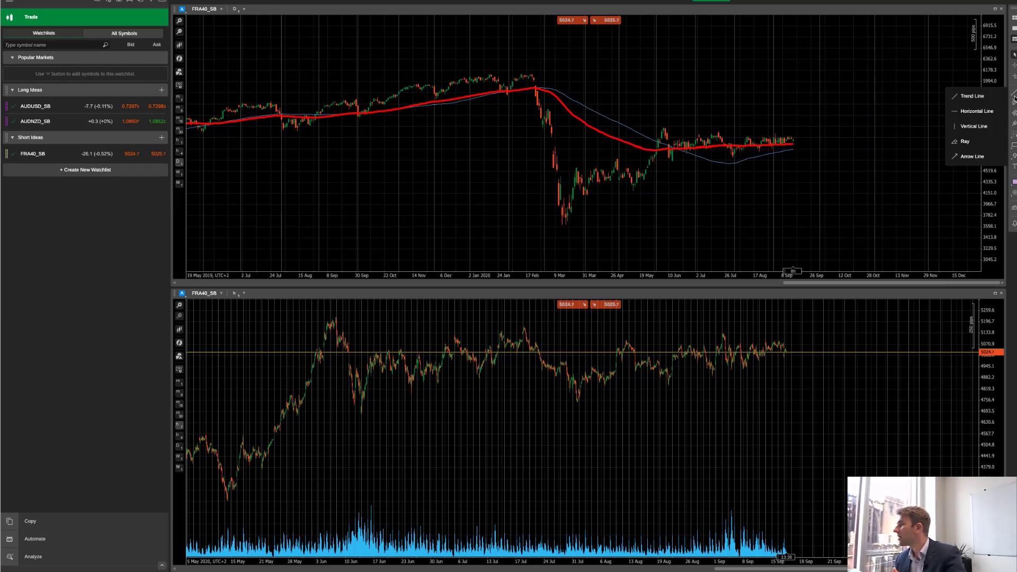
click(969, 112)
click(735, 157)
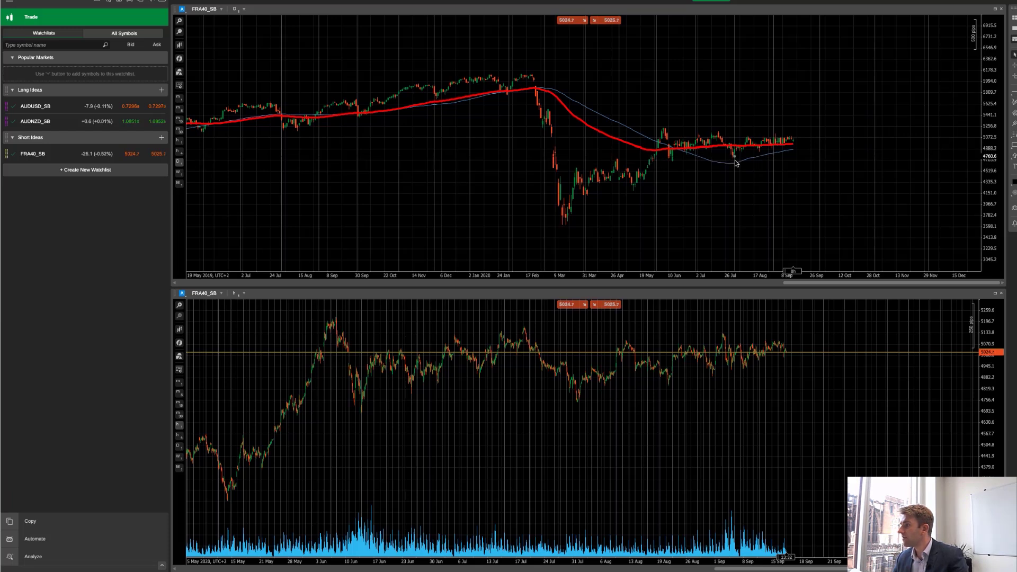
Colour the FRA40_SB horizontal line red and lower it to about 4680.8.
double_click(735, 160)
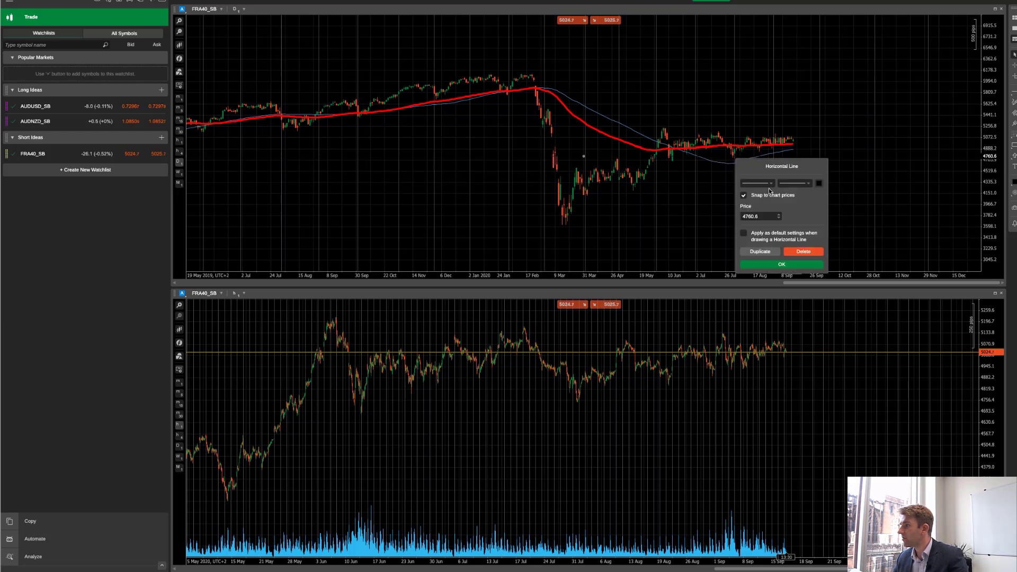
click(819, 183)
click(848, 199)
click(778, 265)
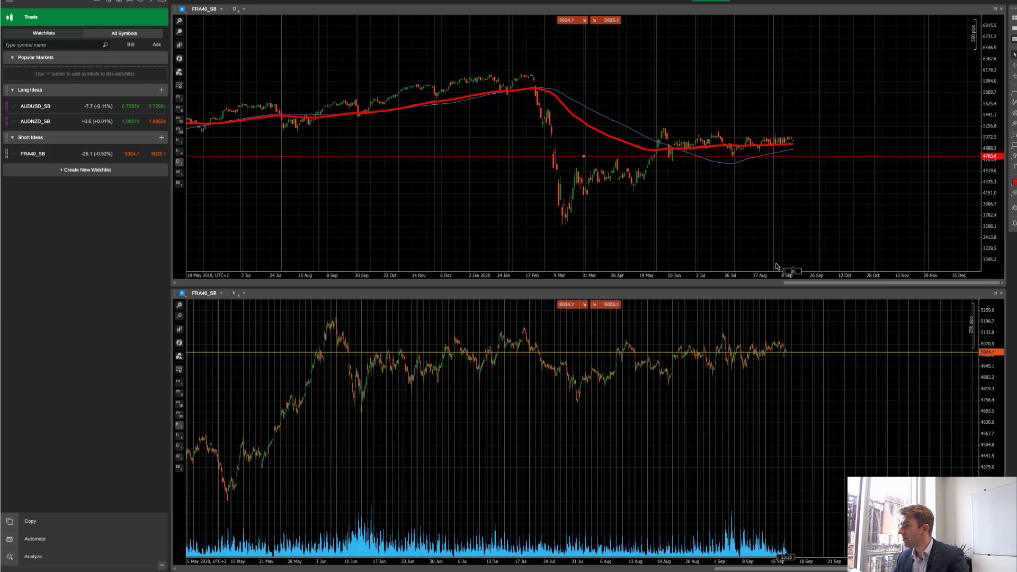
drag(750, 156, 749, 161)
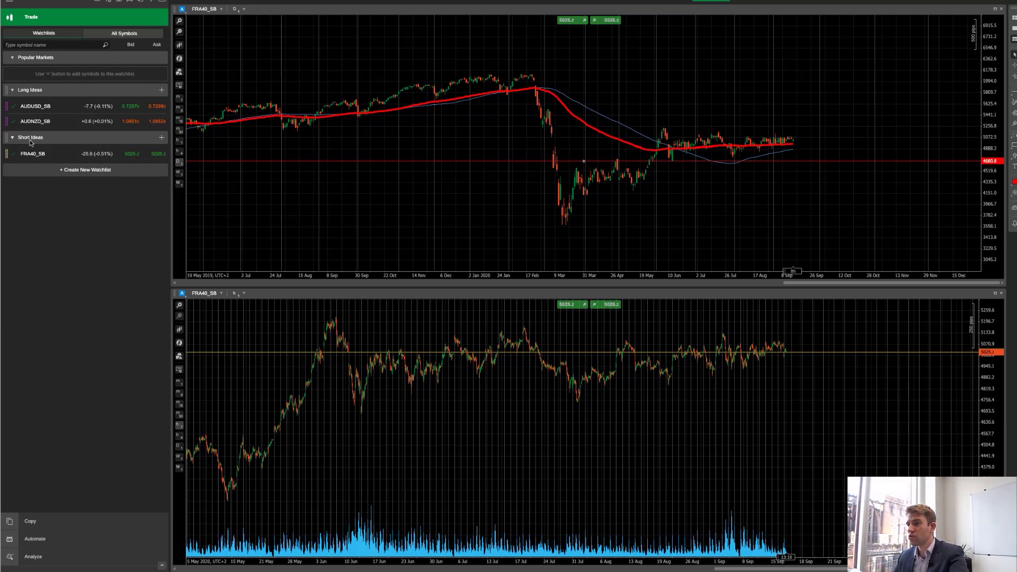
Draw a descending trend line on the AUDNZD_SB daily chart from the August peak along the recent highs.
click(37, 121)
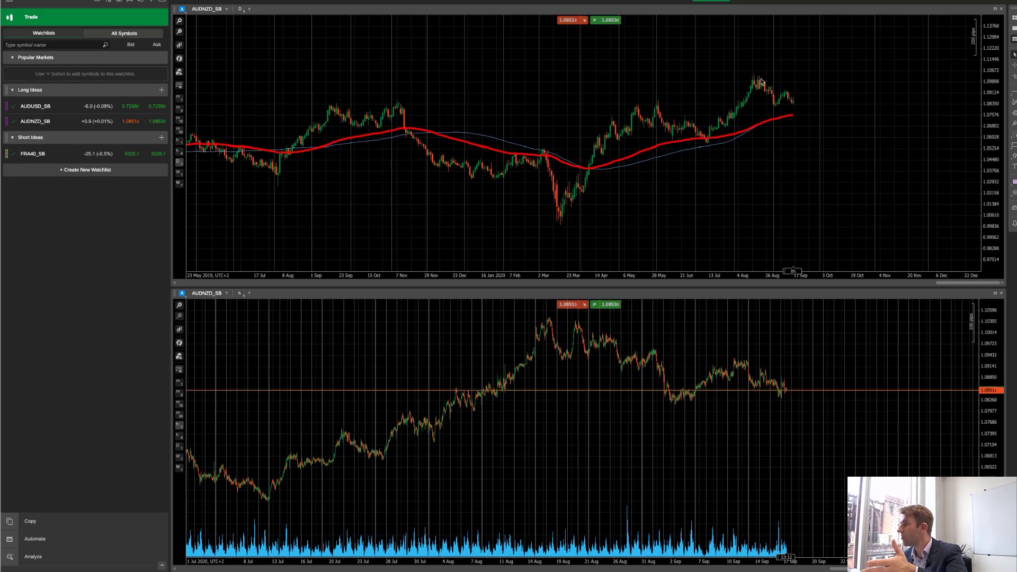
click(1011, 101)
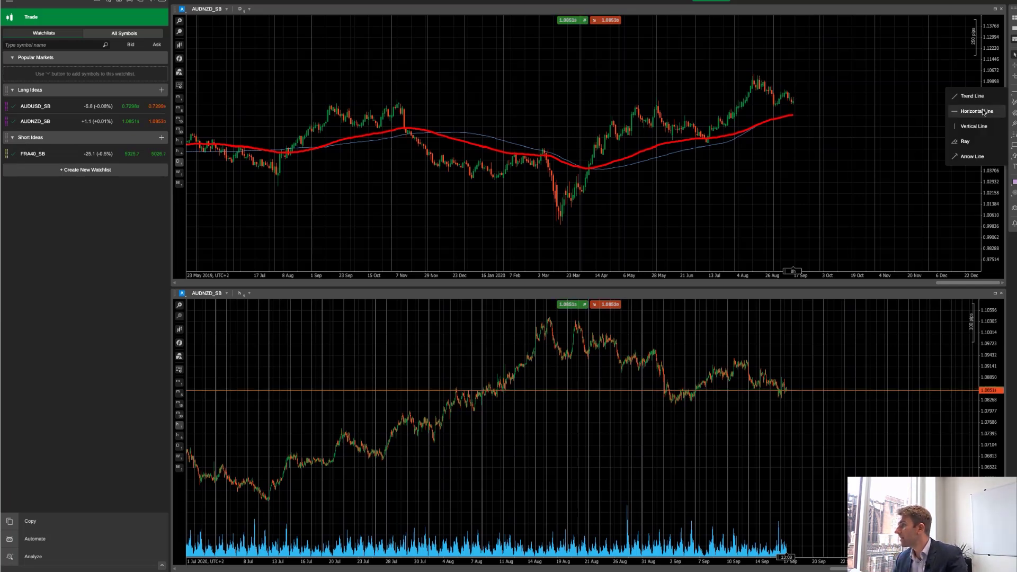
click(973, 95)
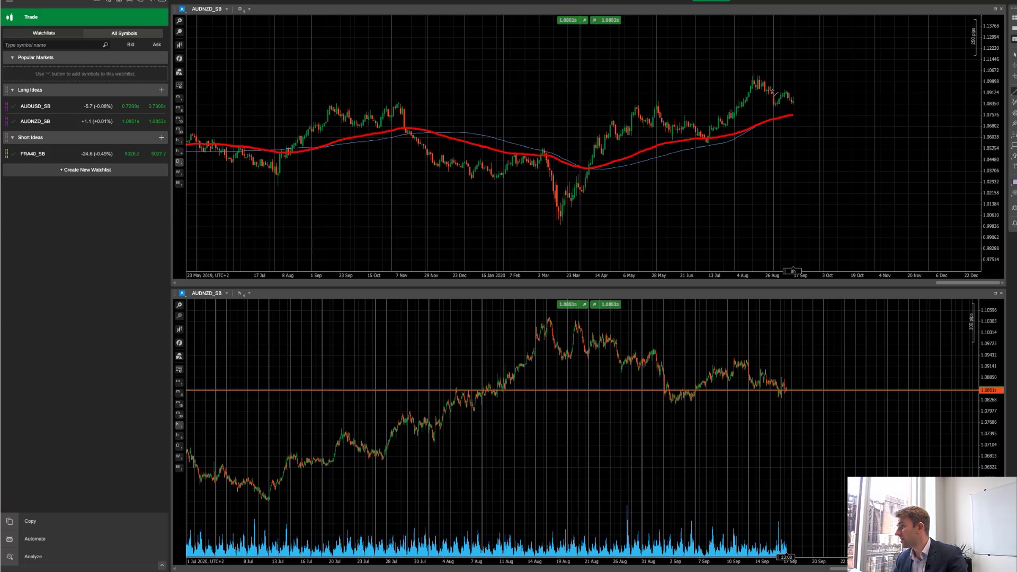
drag(751, 74, 805, 100)
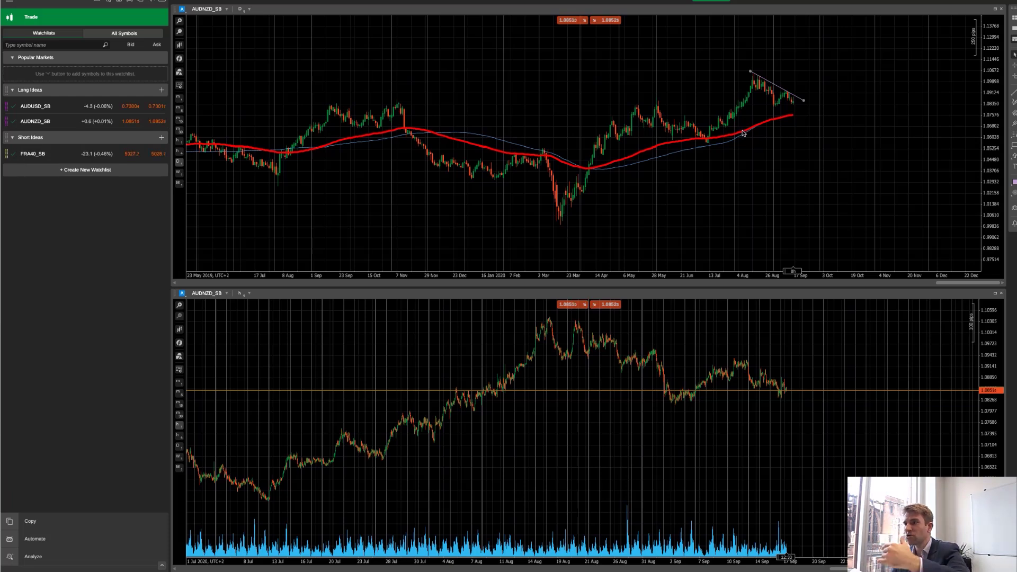
Check the linked charts of AUDUSD_SB and remove the pair from the Long Ideas watchlist.
click(42, 109)
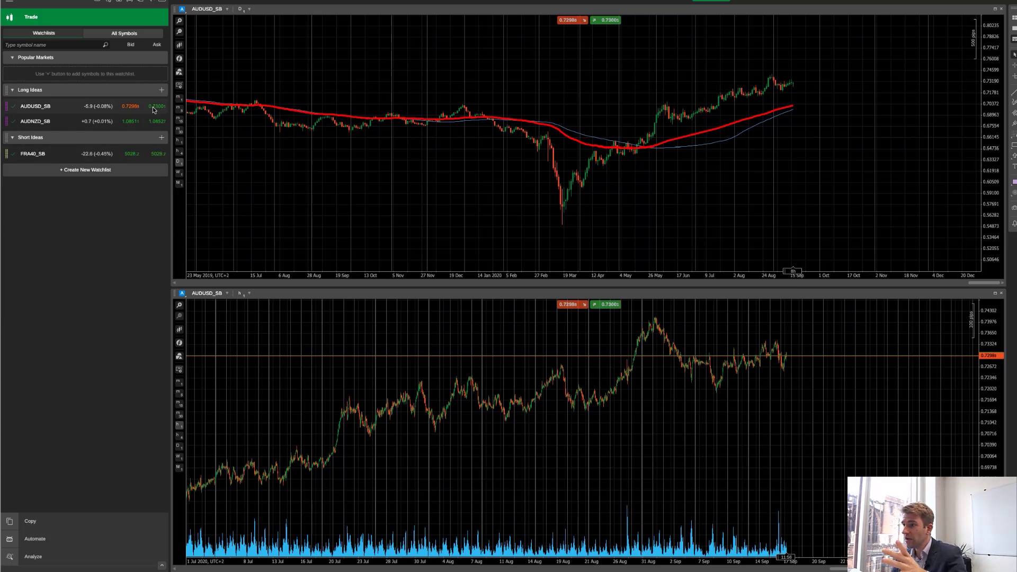
right_click(94, 110)
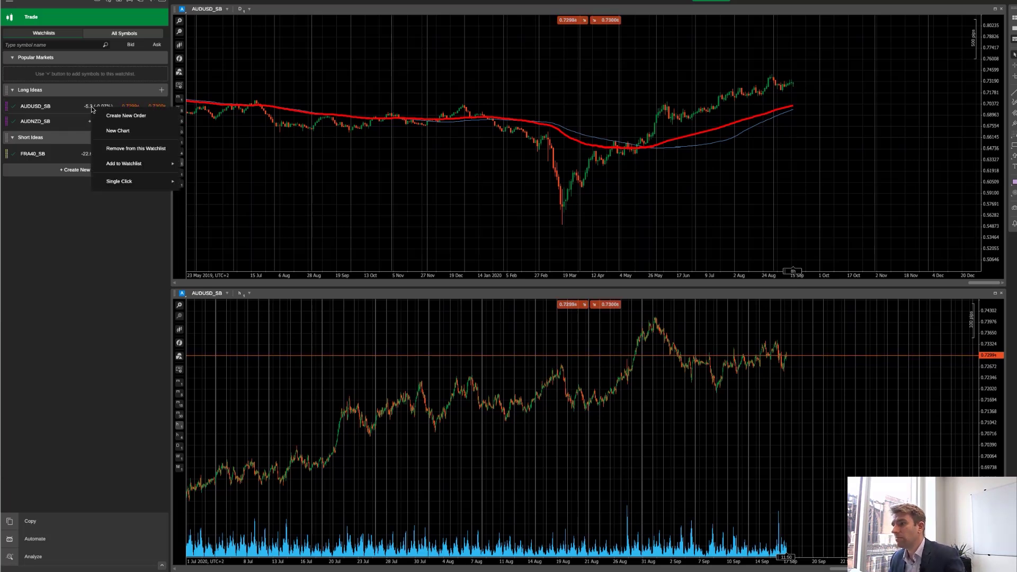
click(121, 147)
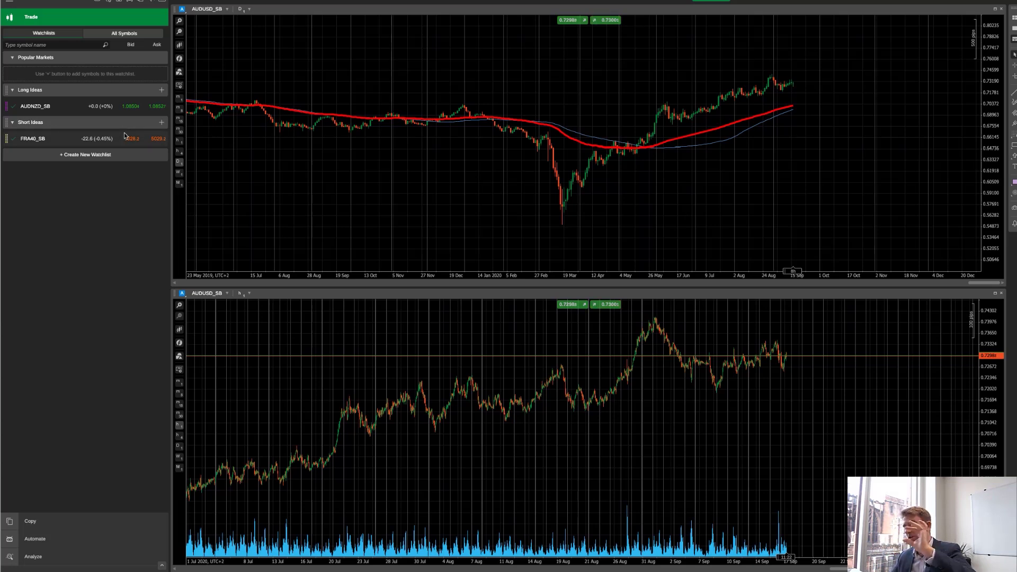
Compare the linked charts of the remaining watchlist symbols AUDNZD_SB and FRA40_SB.
click(125, 109)
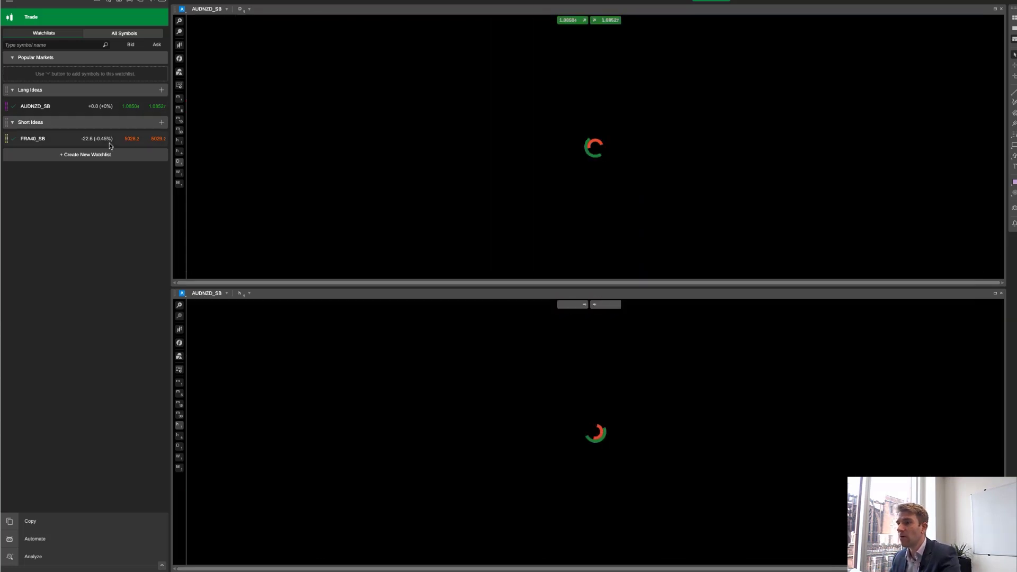
click(110, 144)
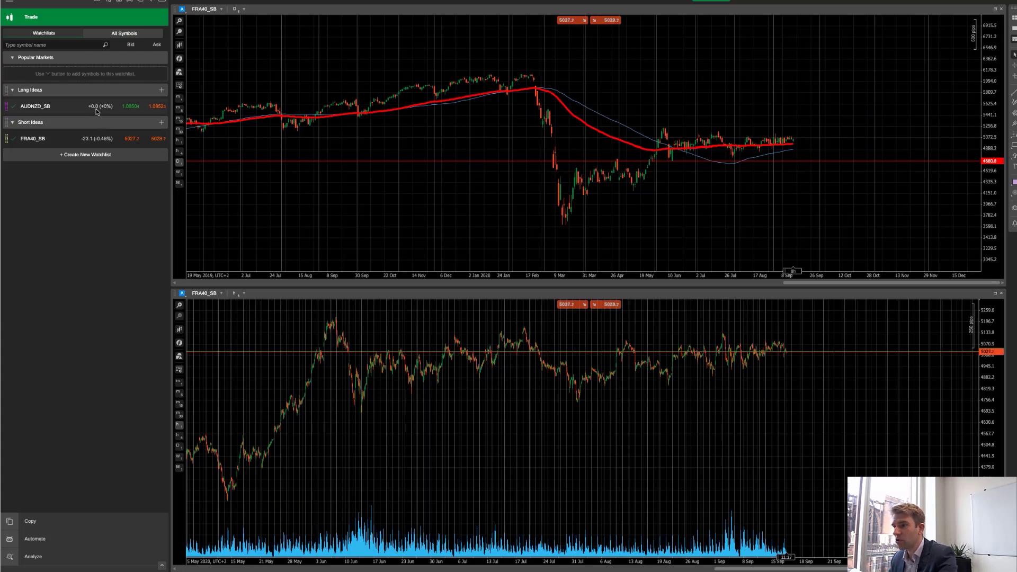
click(96, 109)
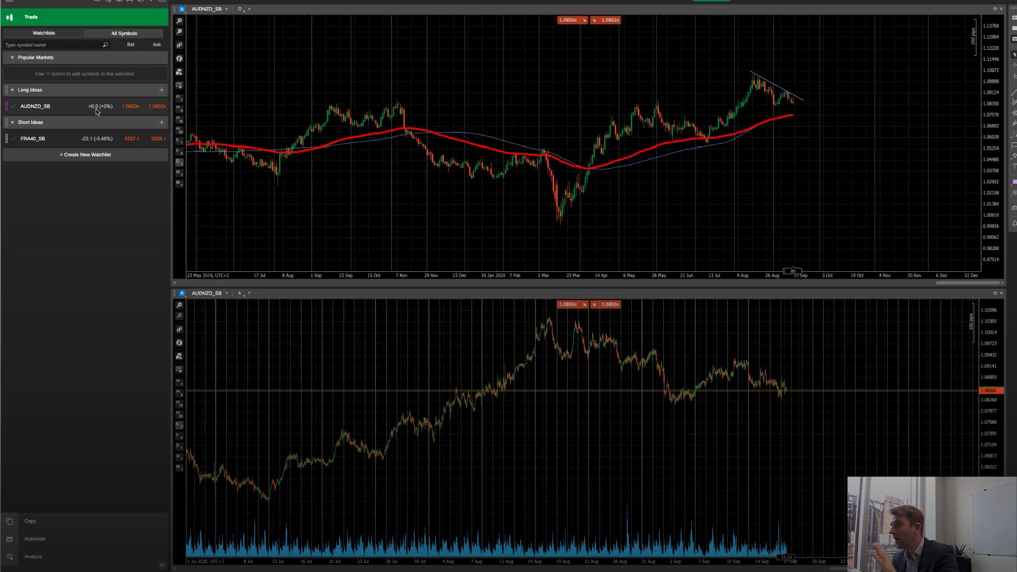